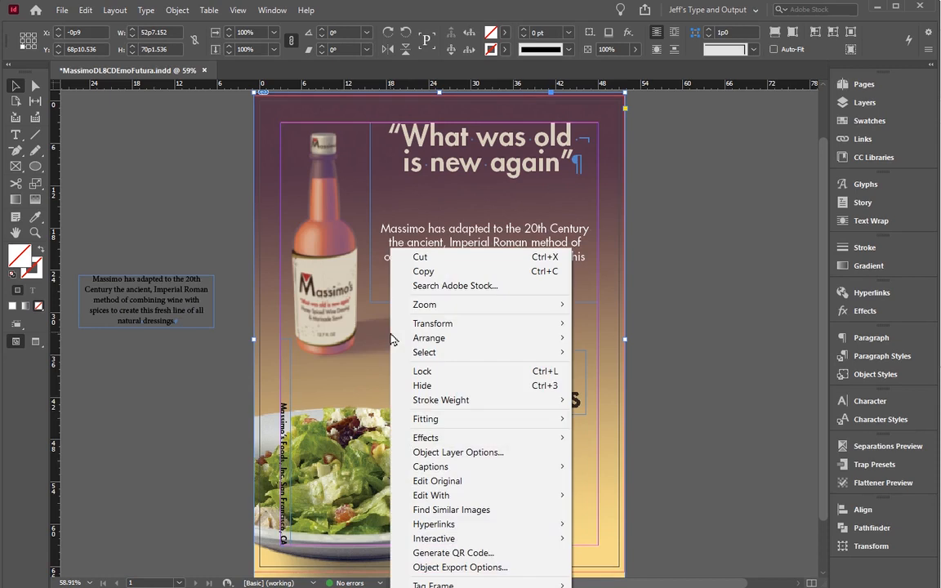
Step: Hide Layer 4 and show Group 1 in the object layer options of the placed bottle-and-salad image
left_click(457, 451)
left_click_drag(240, 159, 670, 145)
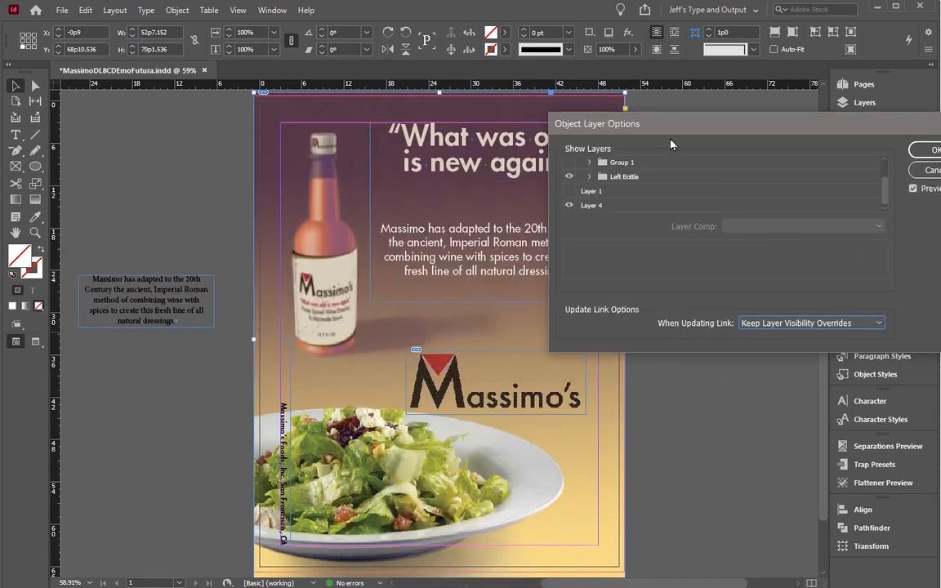
left_click(569, 205)
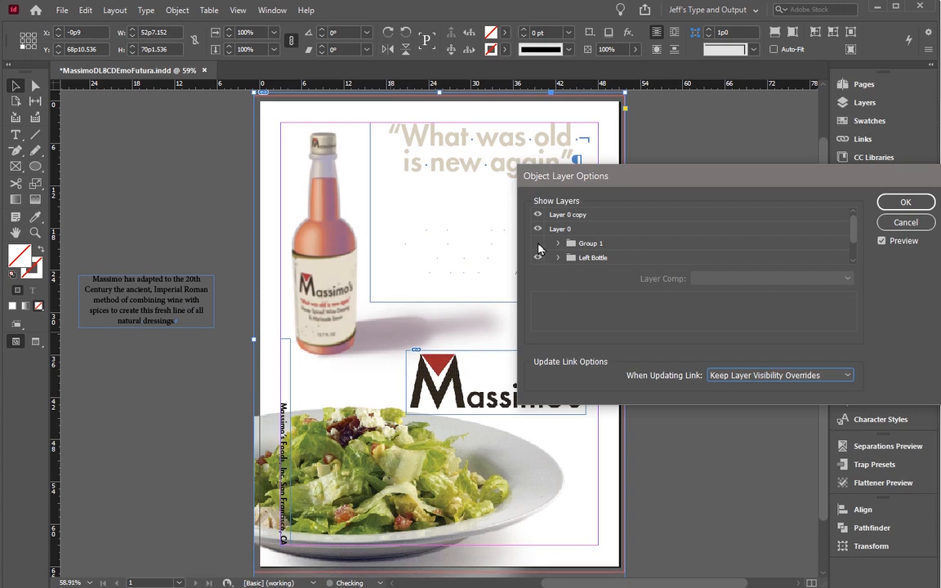
left_click(538, 244)
key("Return")
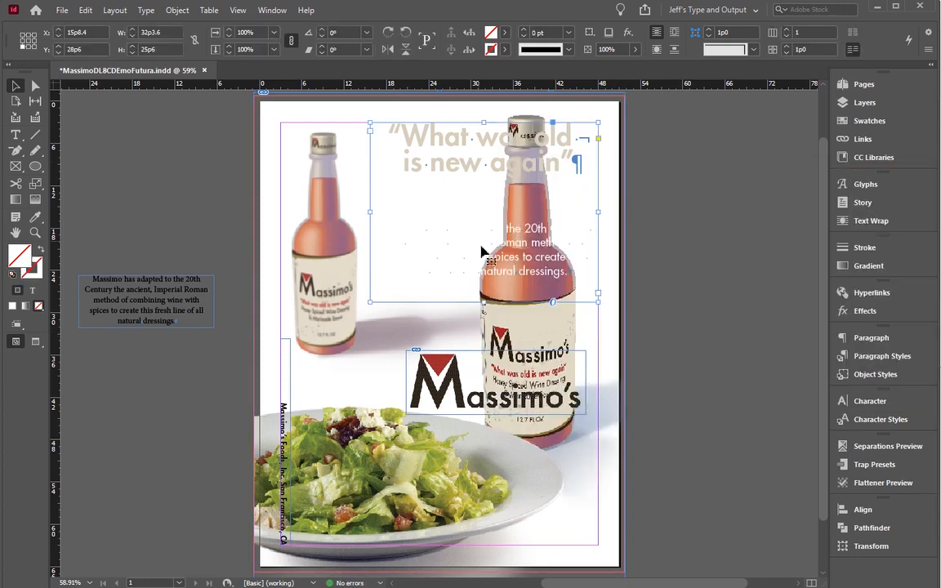
Step: Place the slogan text frame over the salad and enlarge the Massimo's logo across the page top to about 44p10 wide
left_click_drag(458, 385, 335, 164)
left_click_drag(462, 185, 565, 237)
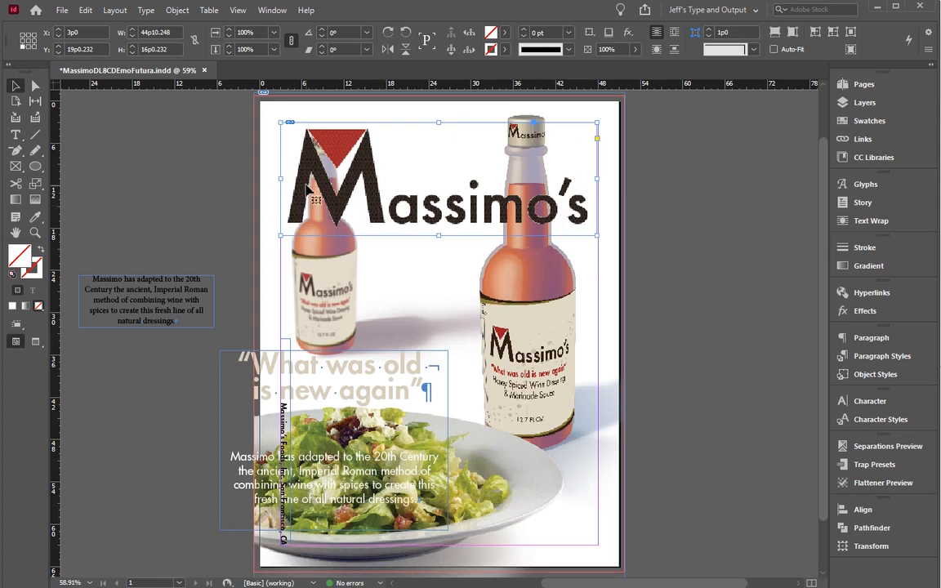
Step: Nudge the logo frame upward and adjust its upper edge near the page's top margin
key("Up")
key("Up")
key("Up")
key("Up")
key("Up")
key("Up")
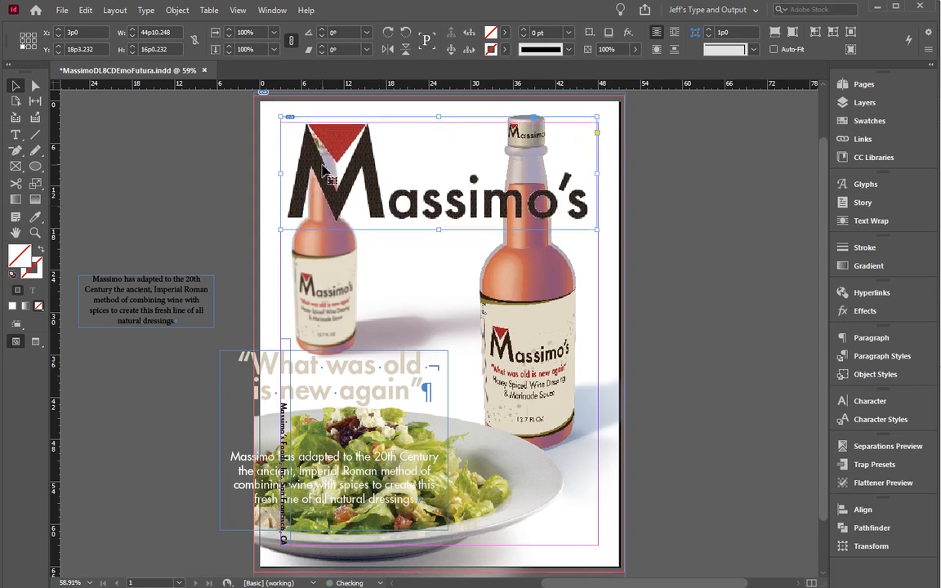
left_click_drag(438, 118, 438, 121)
Step: Scale the logo graphic inside its frame proportionally from a changed reference point to 47p5 wide, and nudge it to the right
double_click(382, 163)
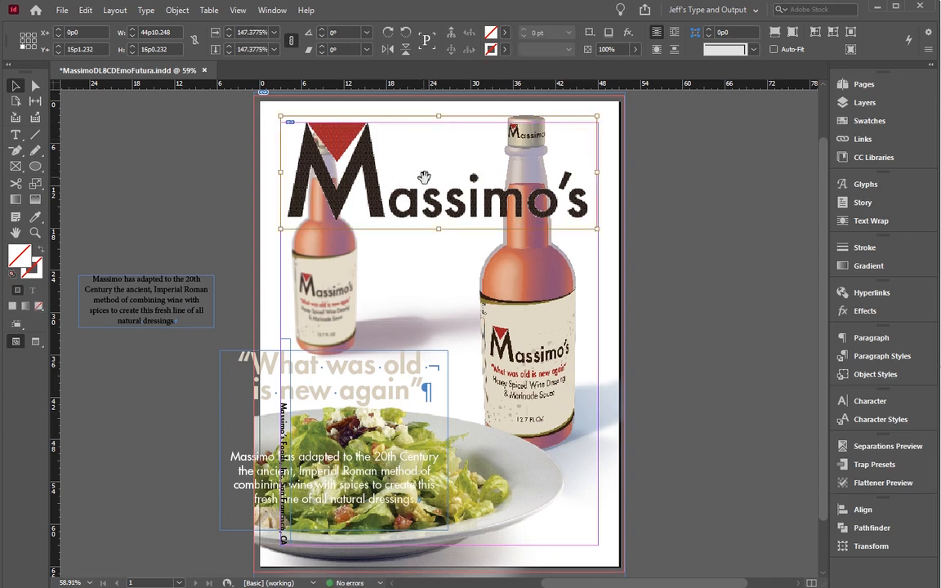
left_click(29, 34)
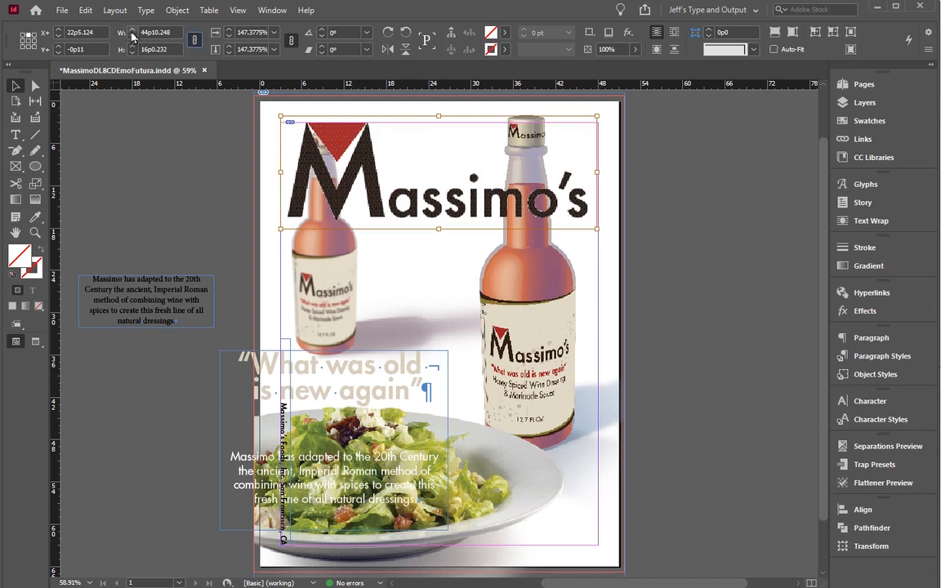
left_click(133, 31)
left_click(133, 31)
left_click(133, 31)
left_click(133, 31)
left_click(133, 31)
left_click(133, 32)
left_click(133, 31)
left_click(133, 32)
left_click(135, 33)
left_click(135, 33)
left_click(135, 33)
left_click(134, 33)
key("Right")
key("Right")
key("Right")
key("Right")
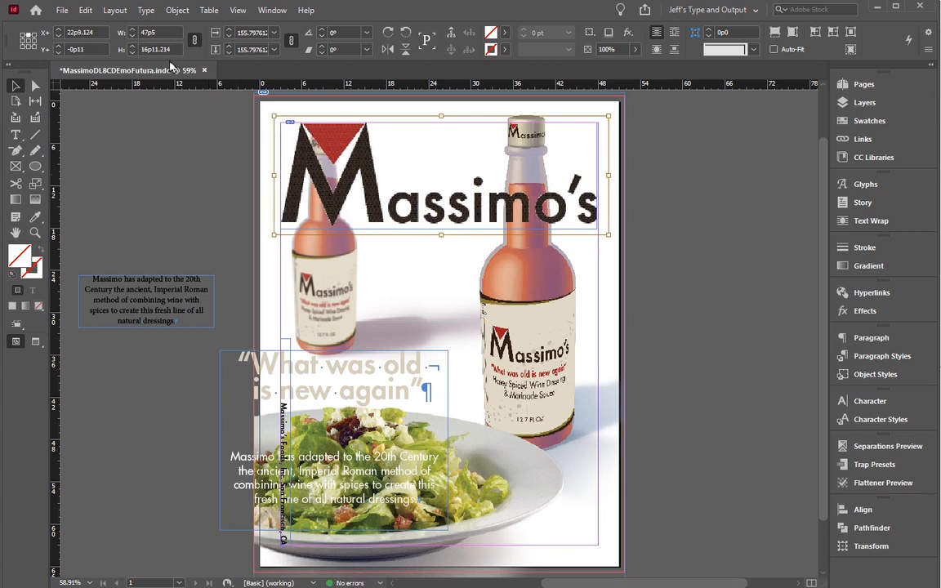
Step: Nudge the logo graphic up, reduce its width to 47p2, and deselect it
key("Up")
left_click(134, 37)
left_click(133, 37)
left_click(133, 36)
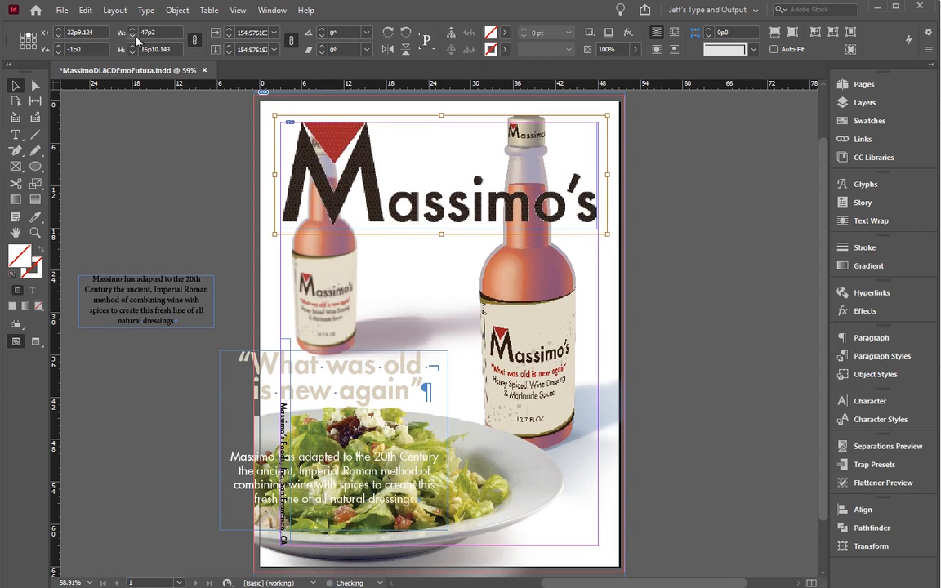
left_click(353, 273)
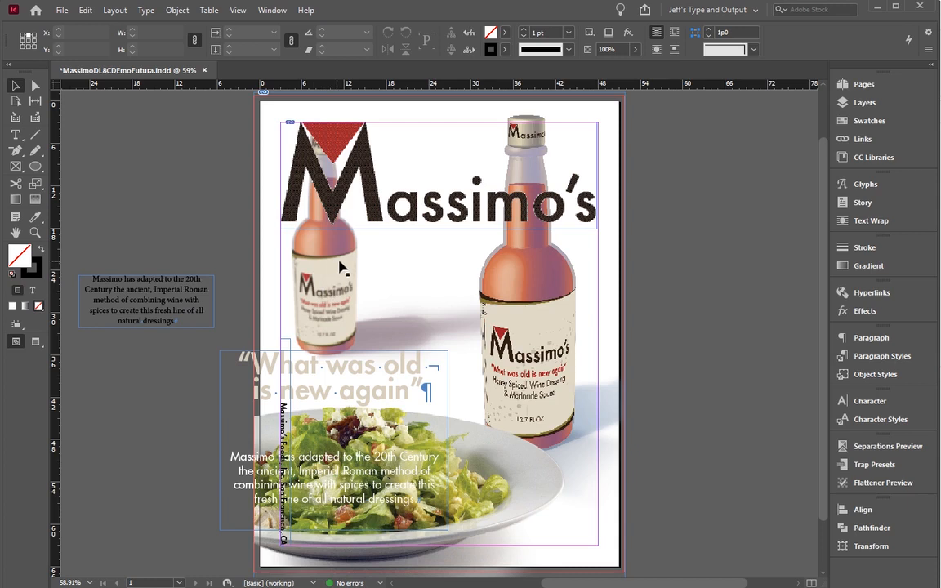
Step: Move the slogan text frame off the page onto the pasteboard beside the salad image
left_click_drag(306, 374, 170, 268)
left_click_drag(207, 345, 145, 392)
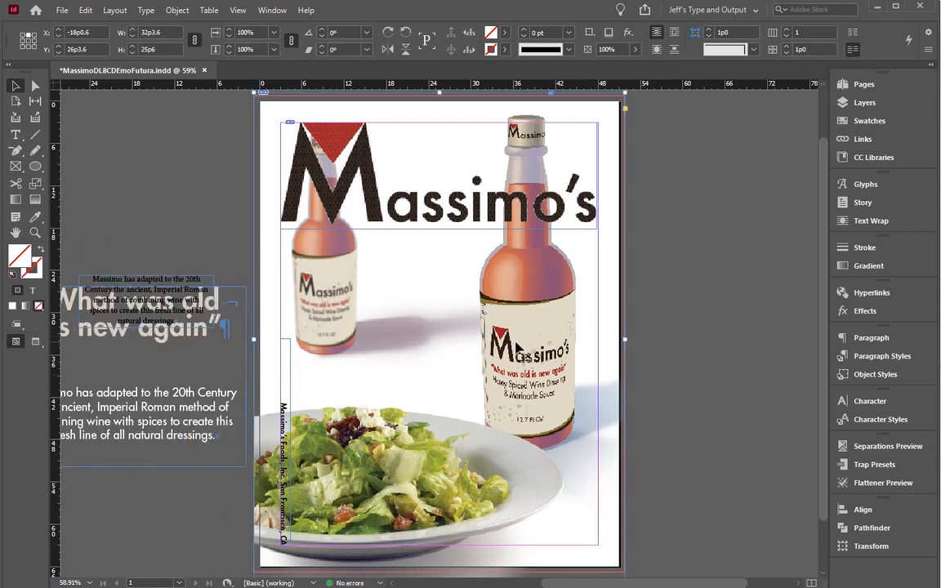
Step: Open the placed bottle-and-salad image in Photoshop with Edit Original
left_click(472, 315)
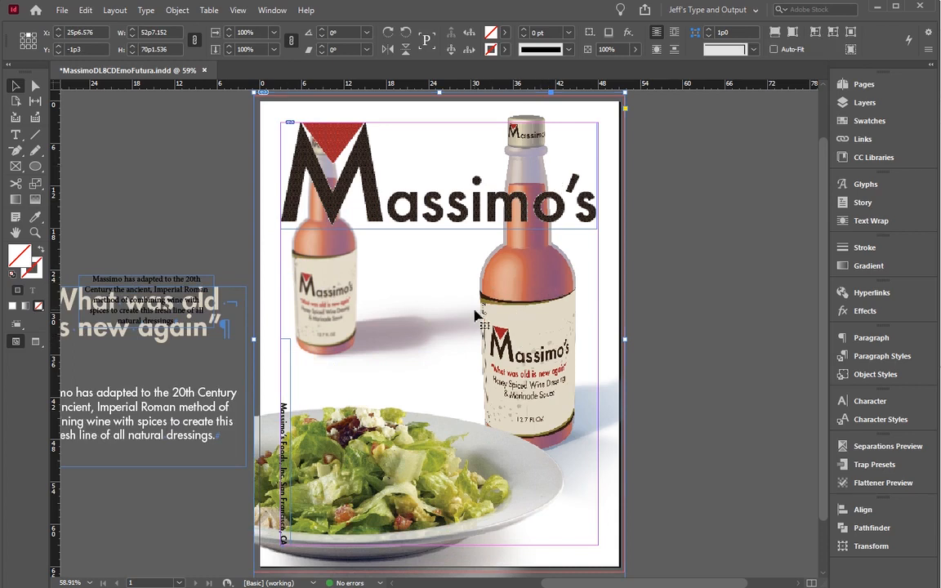
right_click(447, 289)
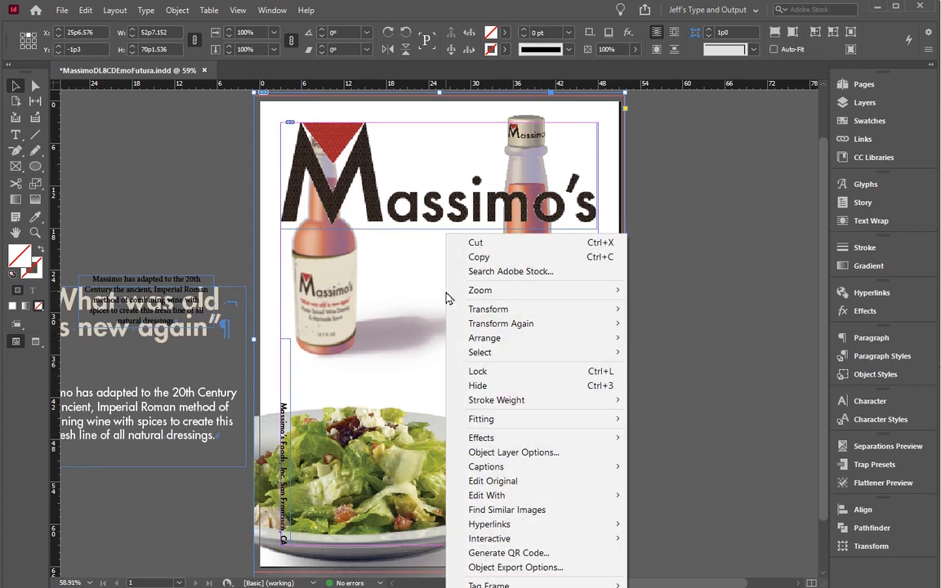
left_click(480, 481)
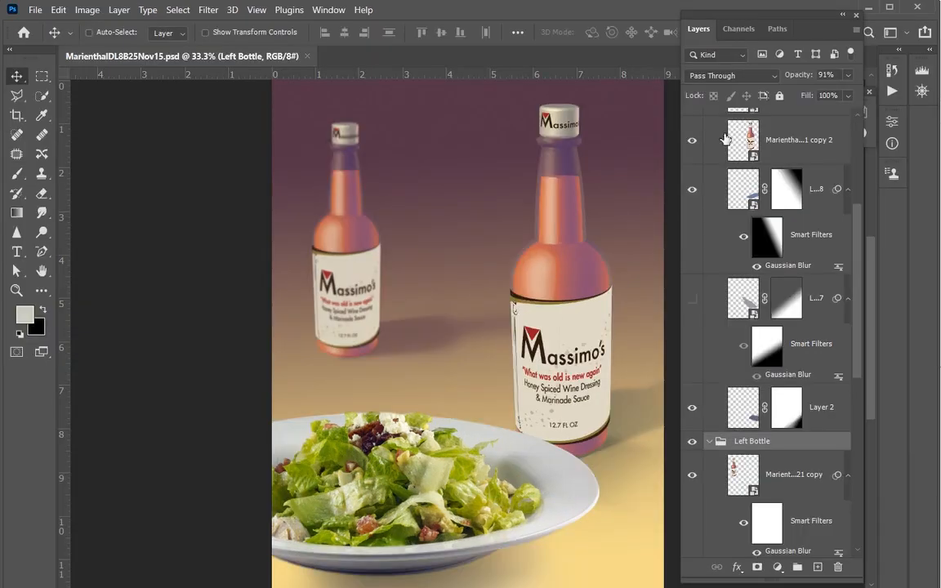
Step: Collapse Group 1 and move the group with the large bottle up and to the left
scroll(857, 281, "up", 5)
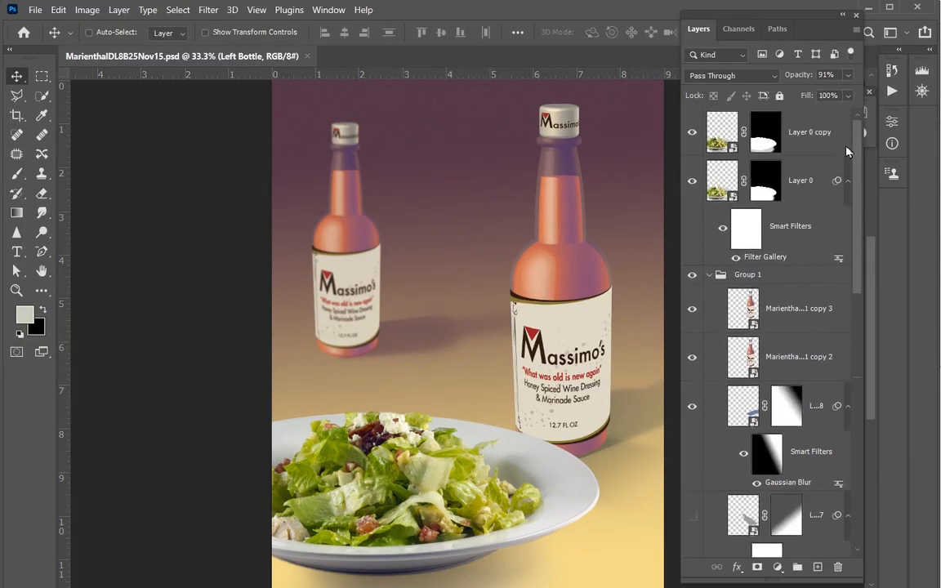
left_click(718, 277)
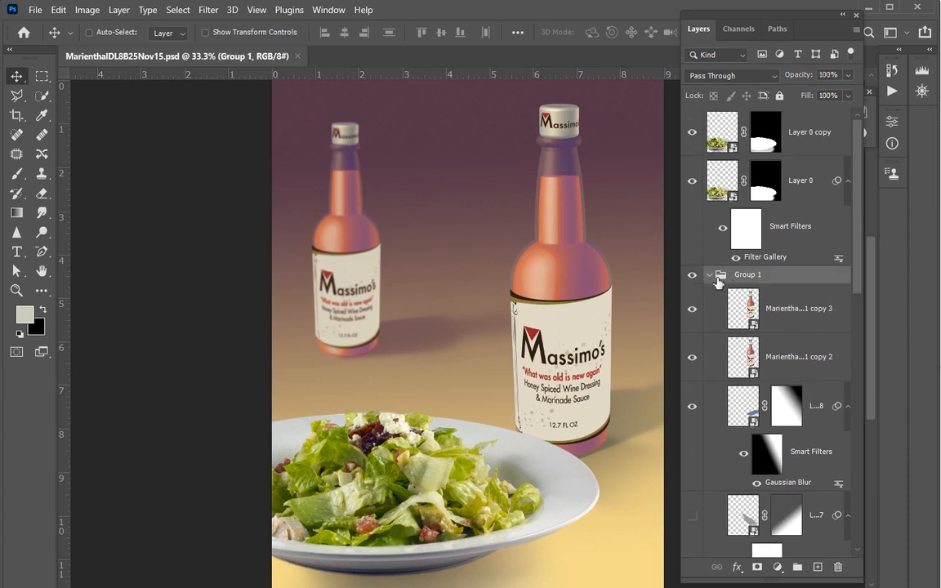
left_click(709, 276)
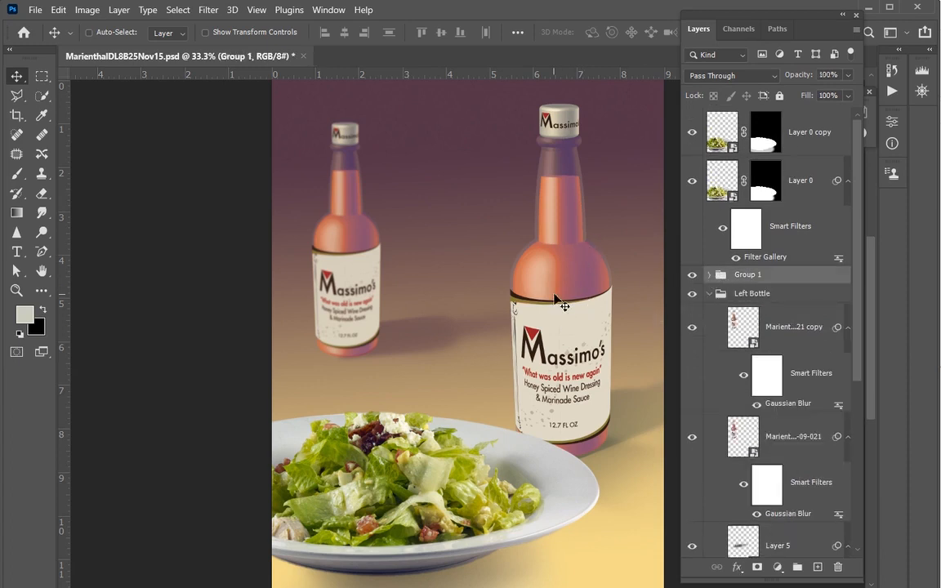
left_click_drag(558, 293, 534, 276)
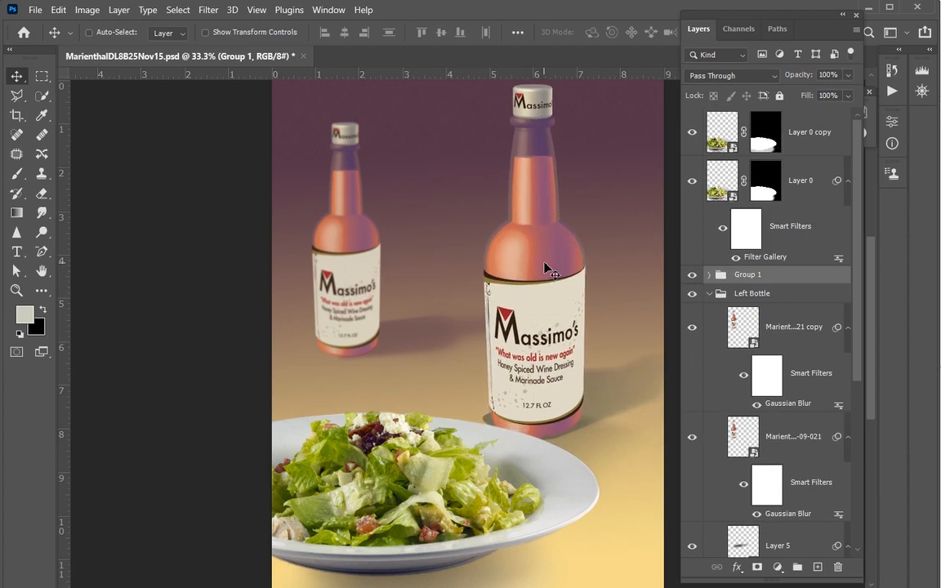
Step: Scale Group 1 proportionally to 95% and move the bottle down and slightly right, behind the plate's rim
key("ctrl+minus")
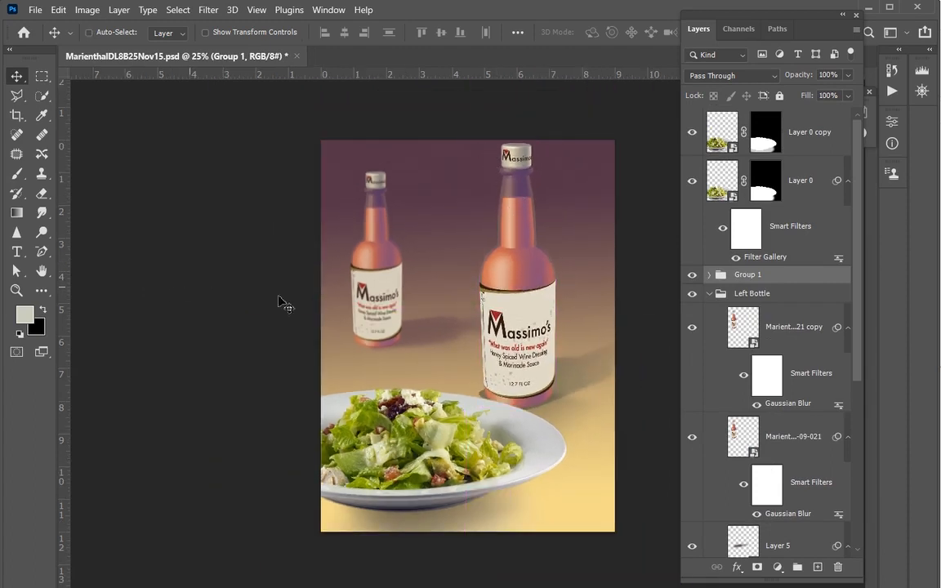
key("ctrl+t")
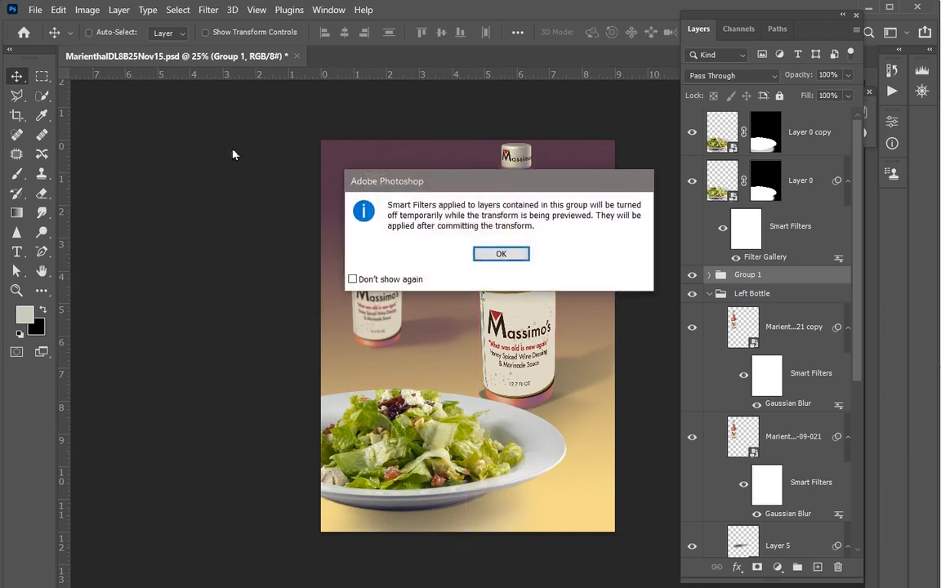
left_click(490, 254)
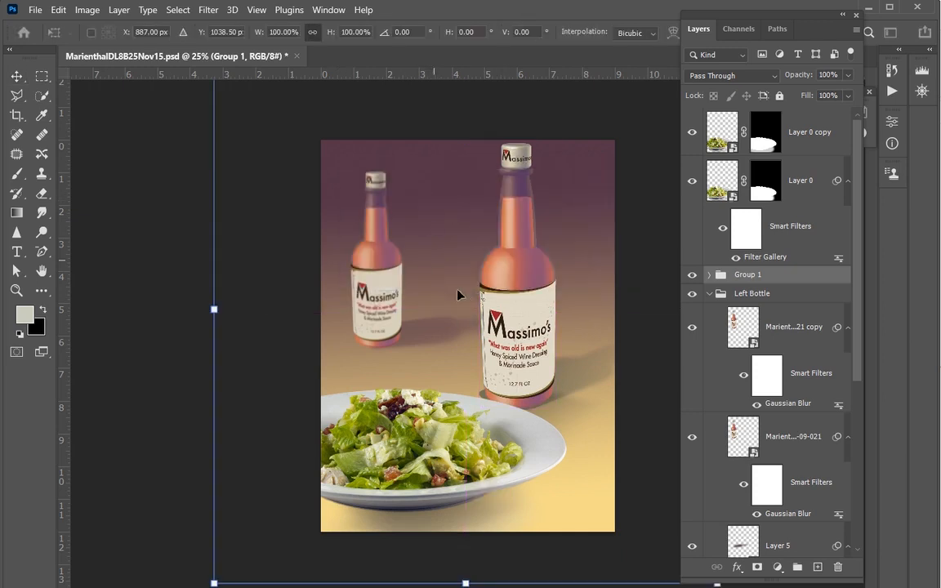
left_click(296, 35)
type("90")
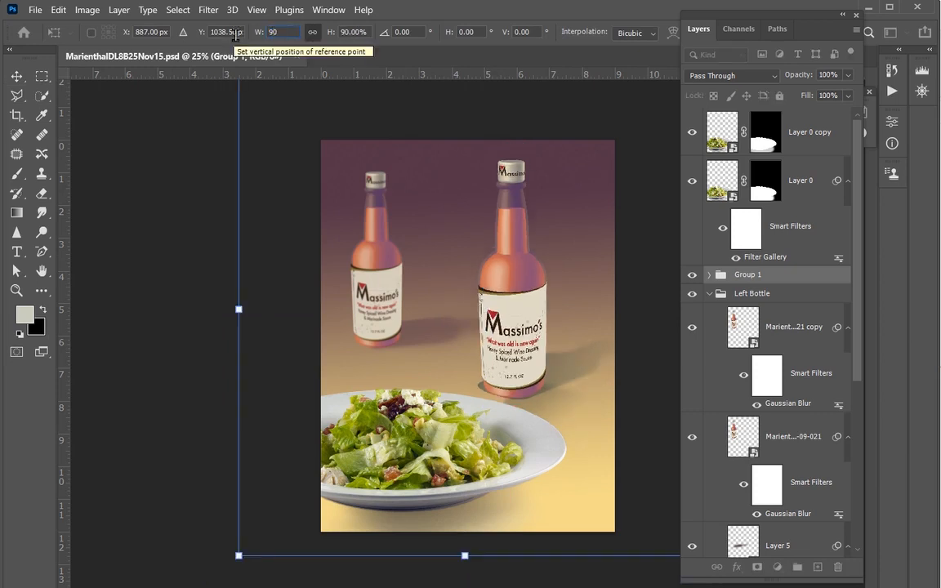
key("Return")
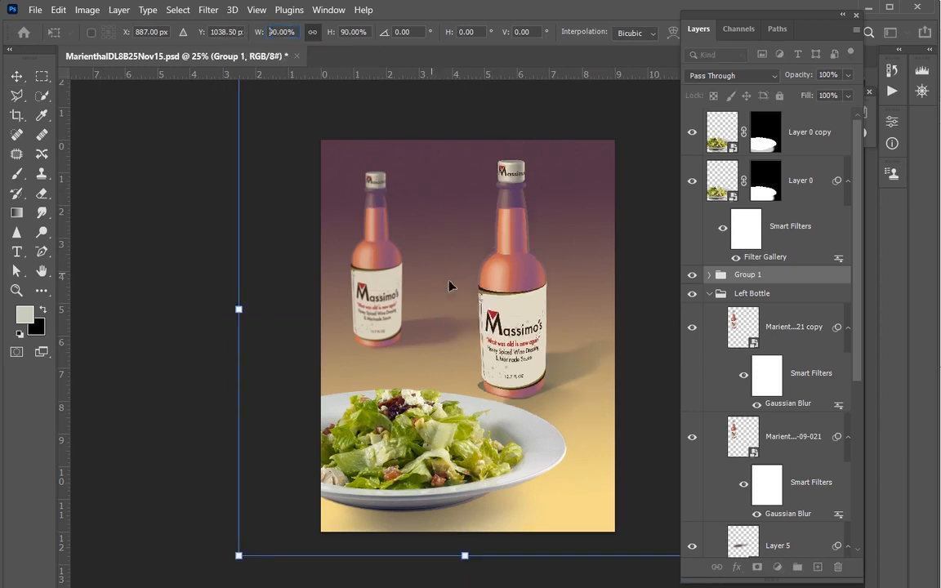
left_click(277, 31)
type("95")
key("Return")
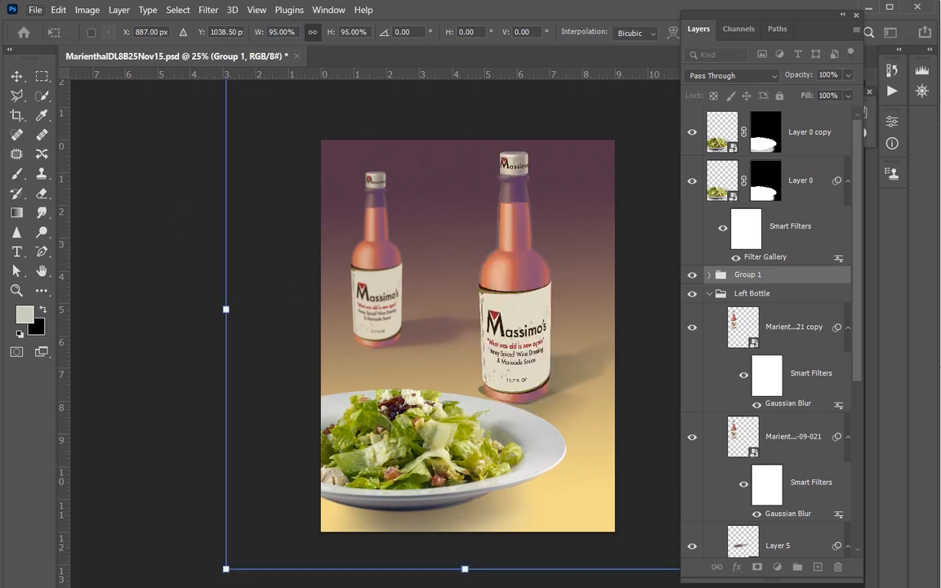
left_click(16, 76)
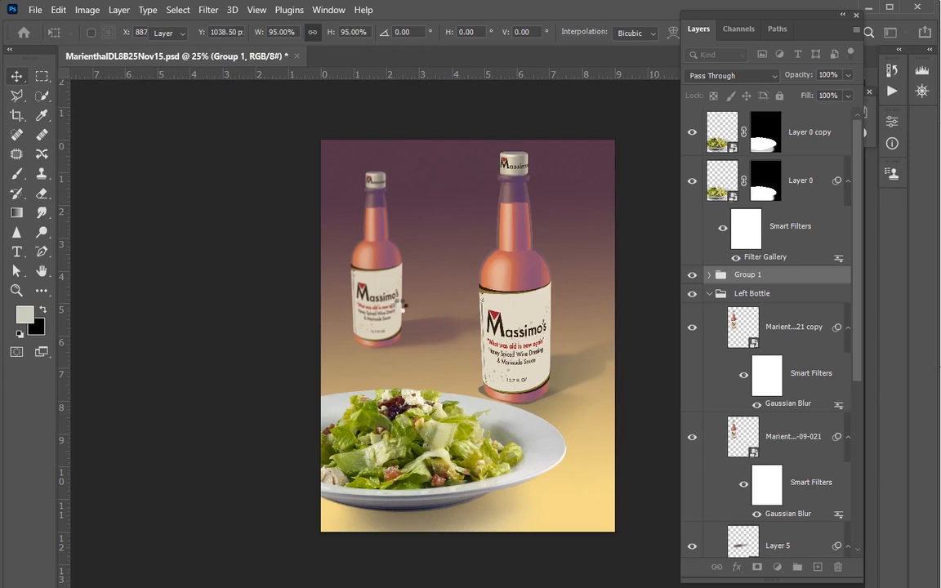
left_click_drag(510, 299, 520, 325)
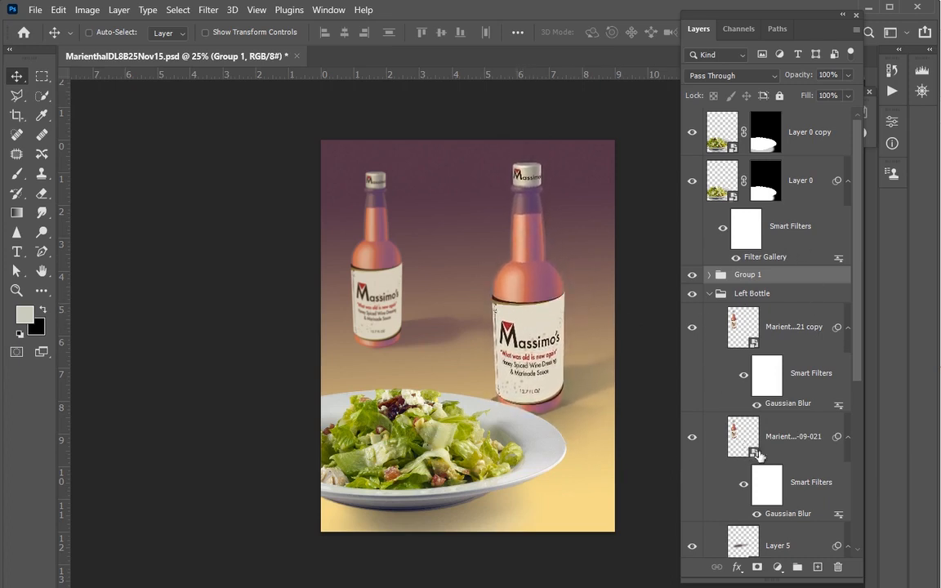
Step: Collapse the Left Bottle group and rename Group 1 as Right Bottle
left_click(739, 546)
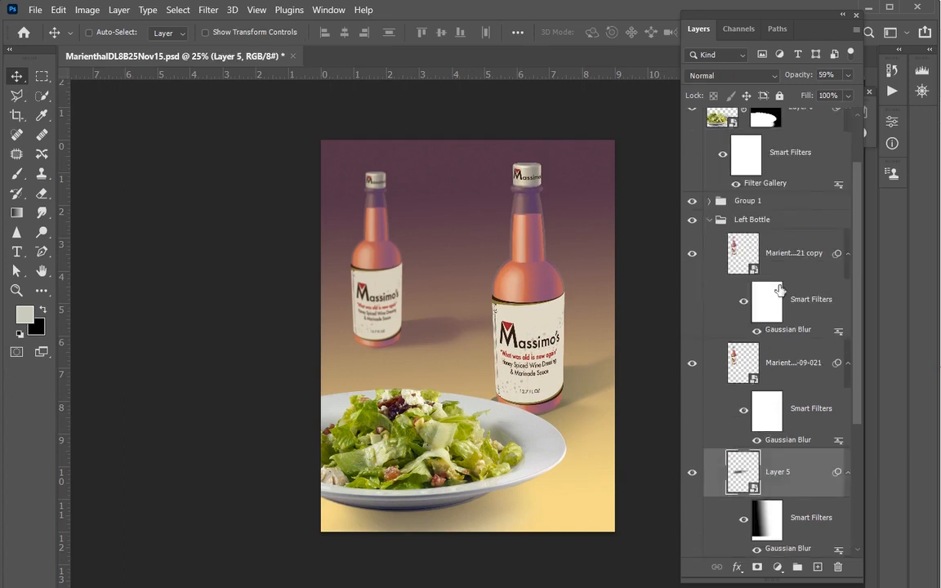
type("Right Bottle")
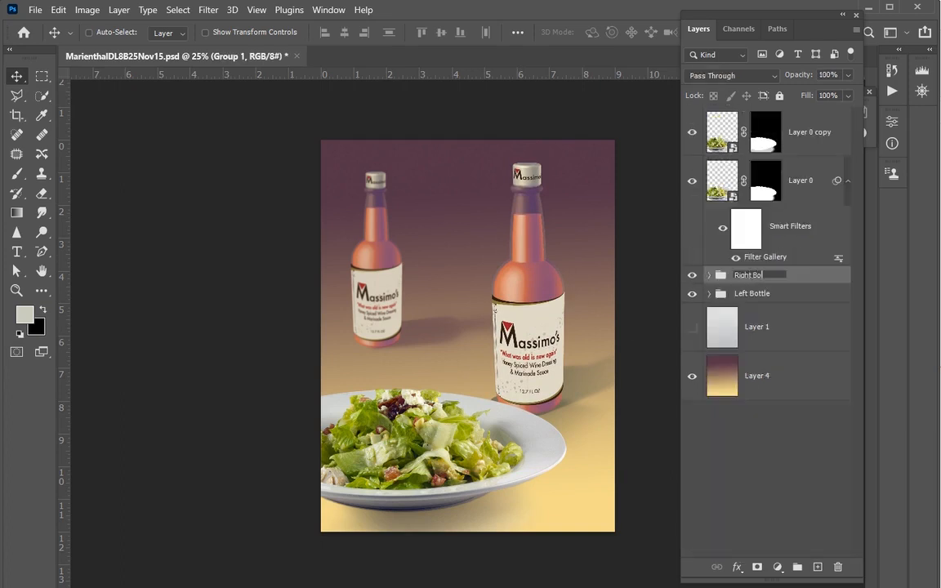
key("Return")
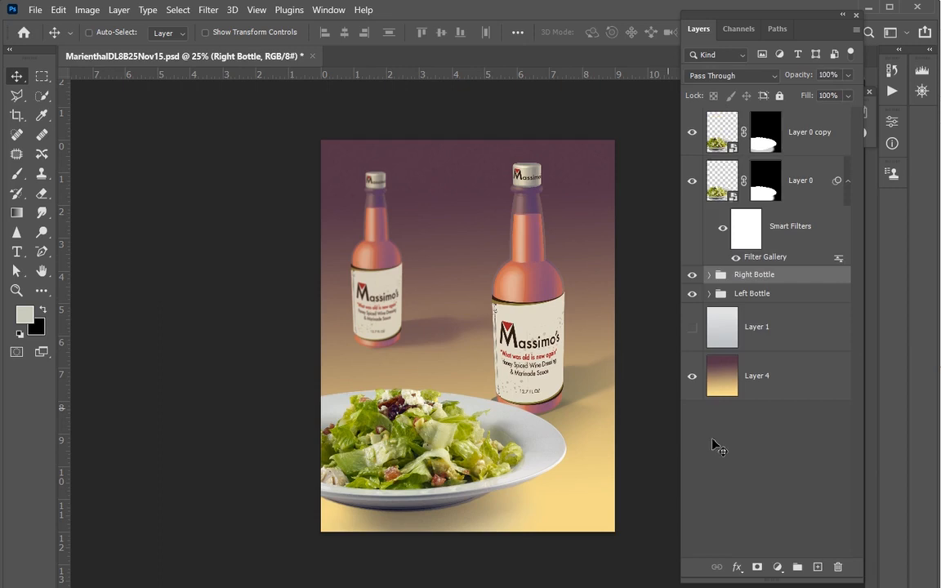
Step: Distort the Layer 8 shadow in the Right Bottle group, pulling its near corner inward to meet the bottle's base
left_click(707, 275)
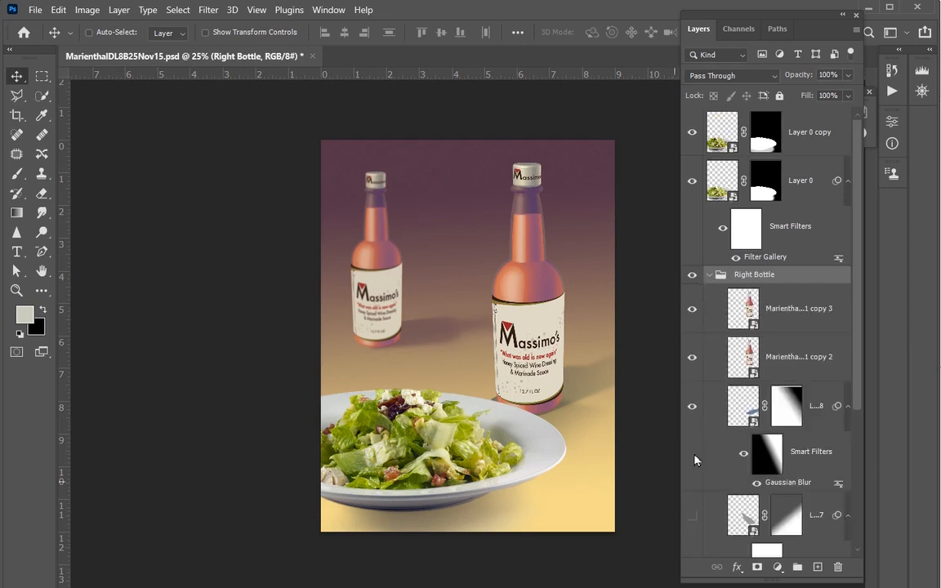
scroll(714, 416, "down", 2)
left_click(718, 359)
mouse_move(564, 388)
left_mouse_down()
mouse_move(573, 389)
mouse_move(565, 380)
left_mouse_up()
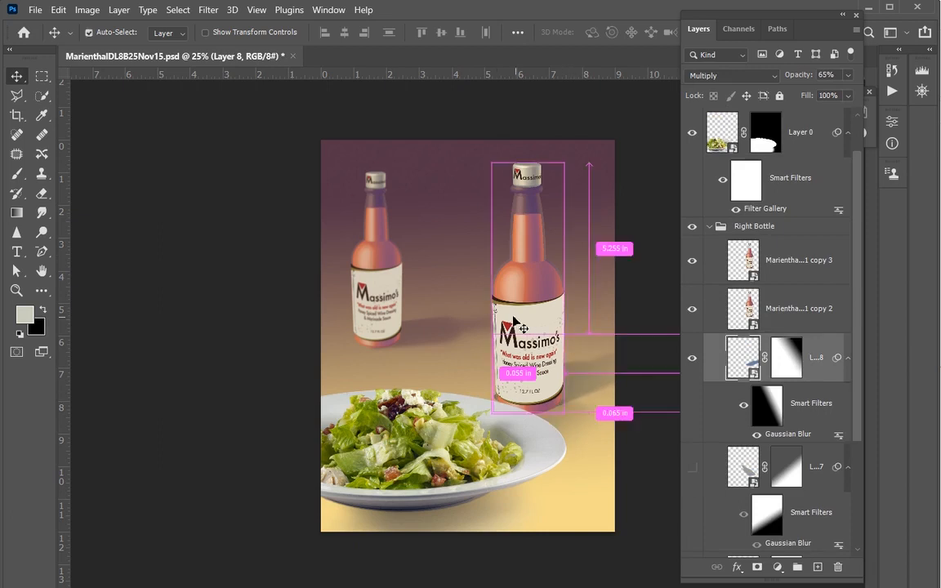
key("ctrl+t")
left_click(517, 268)
left_click(764, 359)
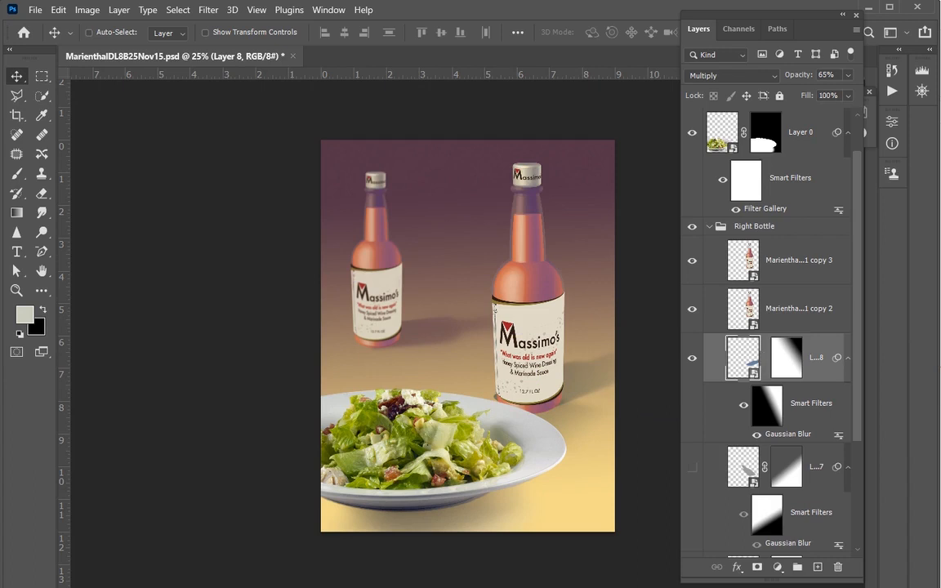
key("ctrl+t")
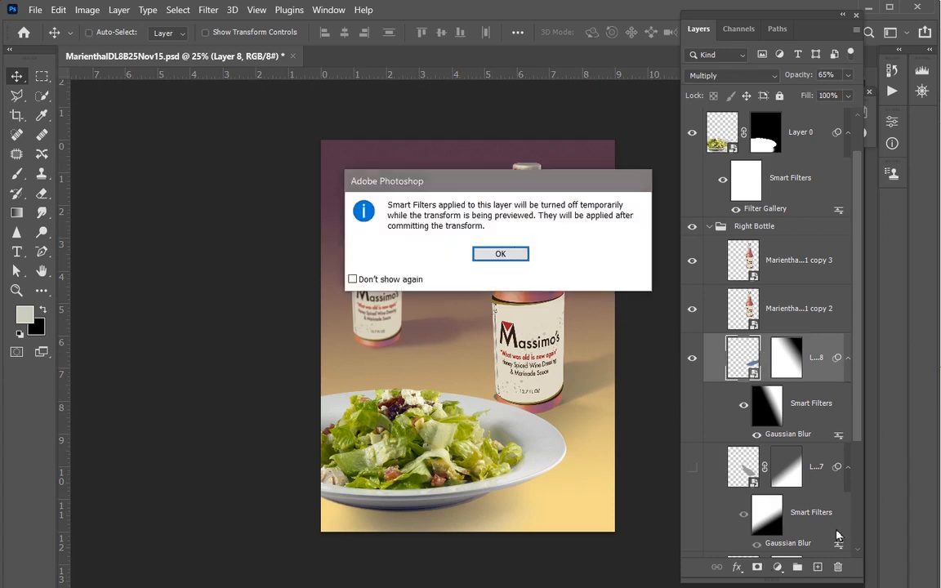
key("Return")
right_click(521, 392)
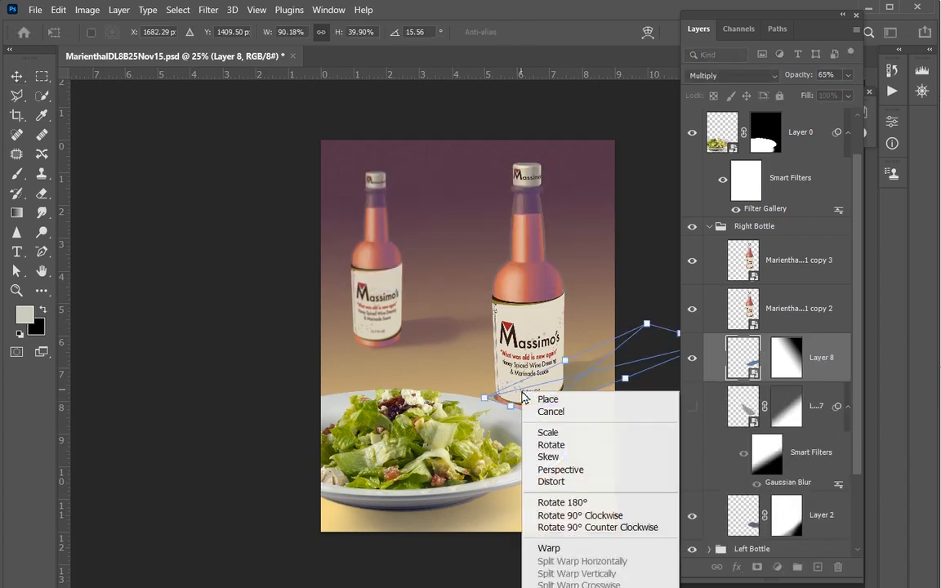
left_click(549, 482)
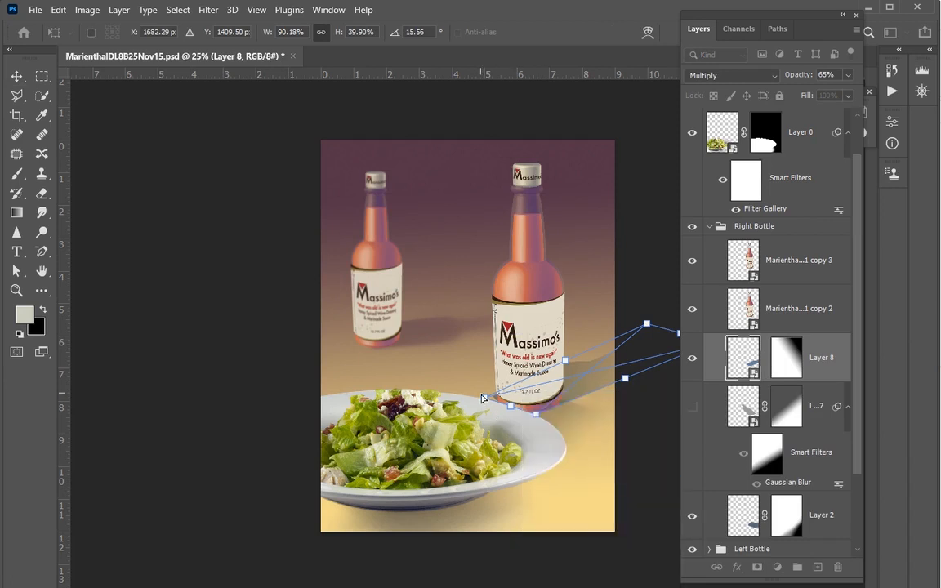
left_click_drag(486, 400, 496, 404)
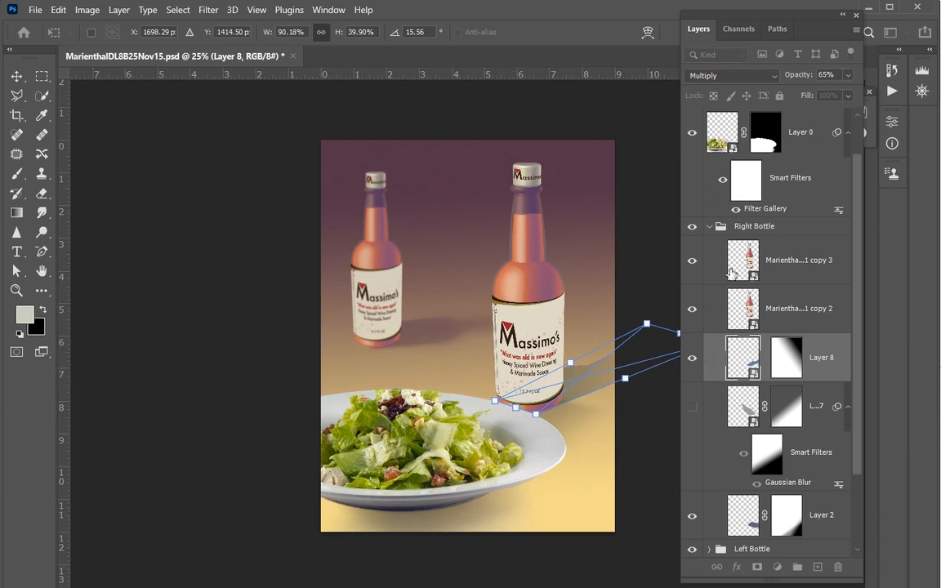
key("Return")
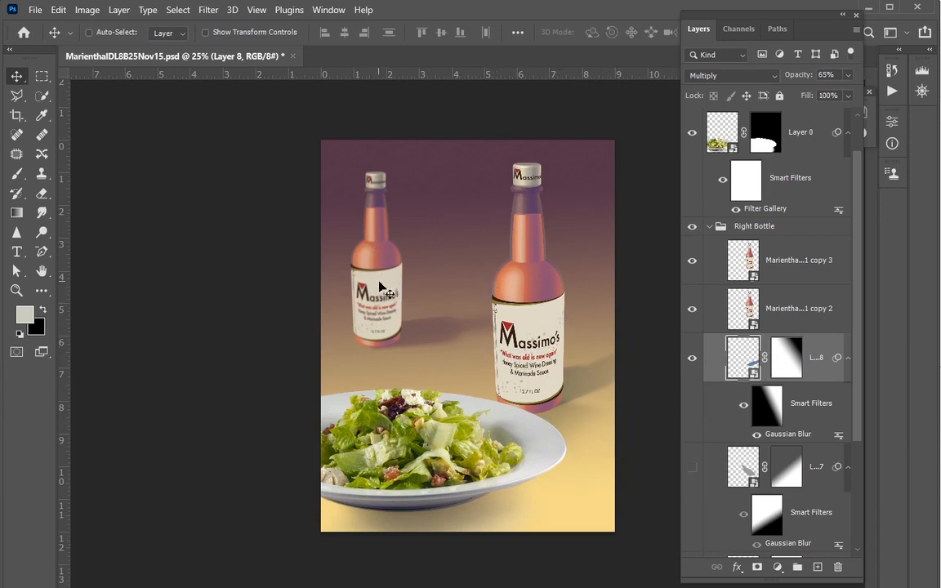
Step: Move the Right Bottle group slightly down and to the right, keeping its base behind the plate's rim
mouse_move(541, 342)
left_mouse_down()
mouse_move(548, 356)
mouse_move(529, 315)
mouse_move(556, 346)
left_mouse_up()
left_click(723, 229)
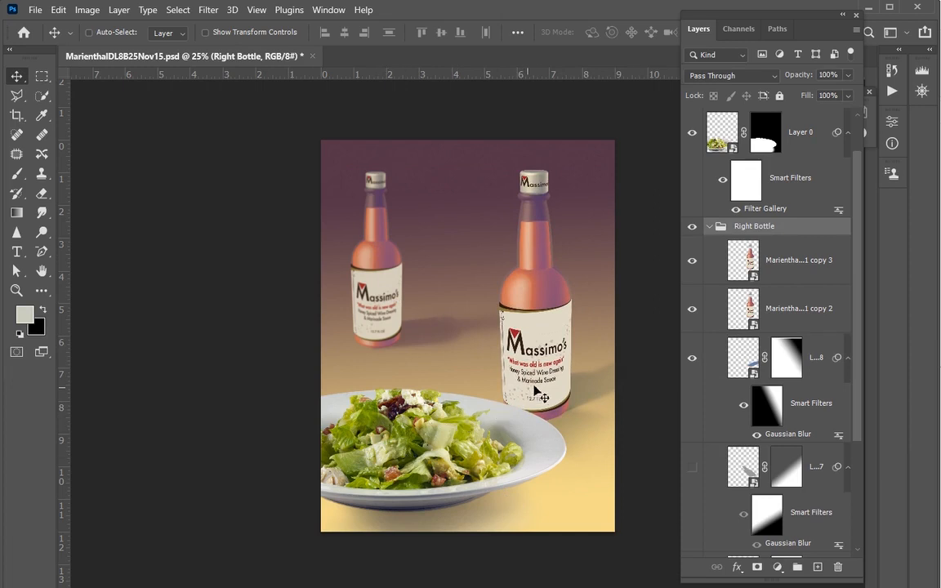
left_click_drag(539, 388, 538, 385)
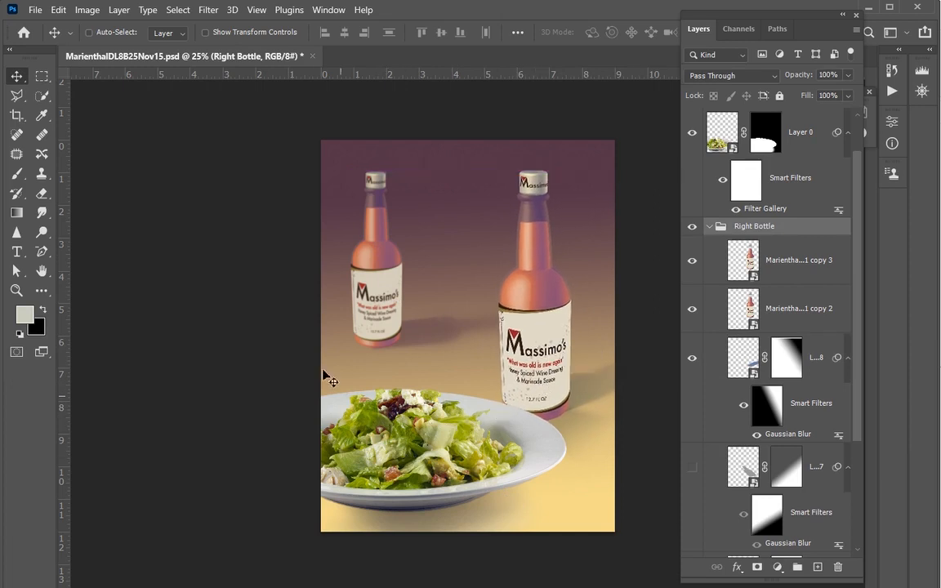
Step: Save and close MarienthalDL8B25Nov15.psd, and return to InDesign to accept the updated link
key("ctrl+s")
key("ctrl+w")
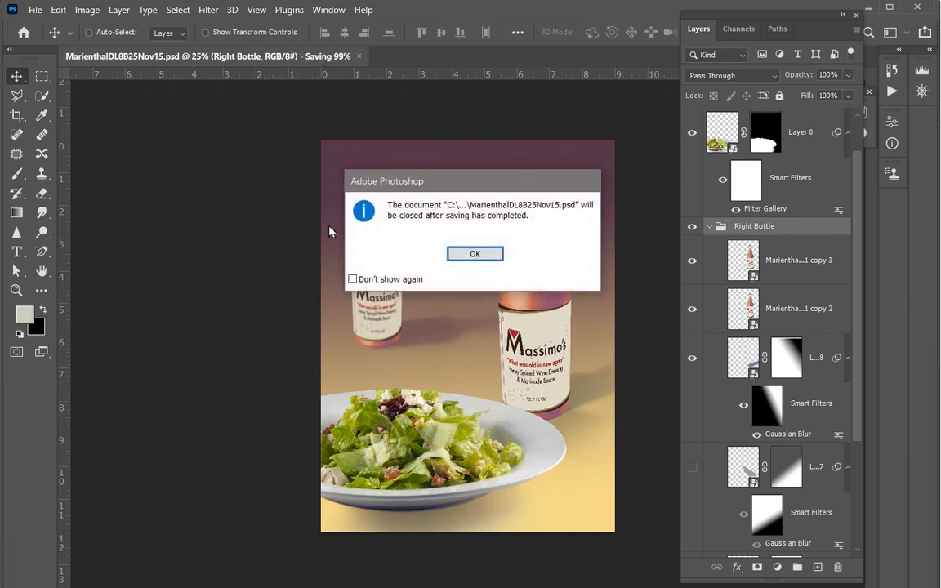
left_click(478, 255)
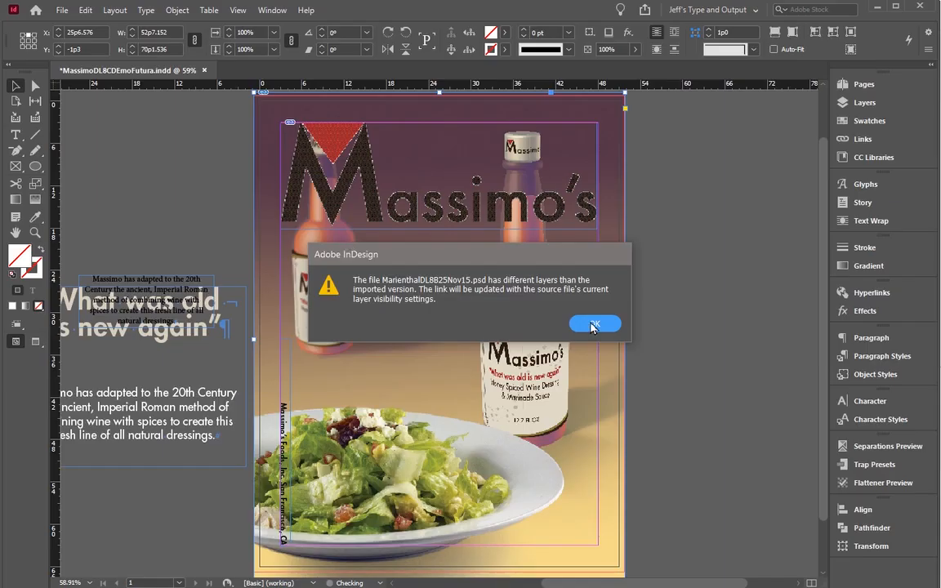
left_click(595, 324)
Step: Hide Layer 4 of the placed bottle-and-salad image through Object Layer Options
right_click(446, 327)
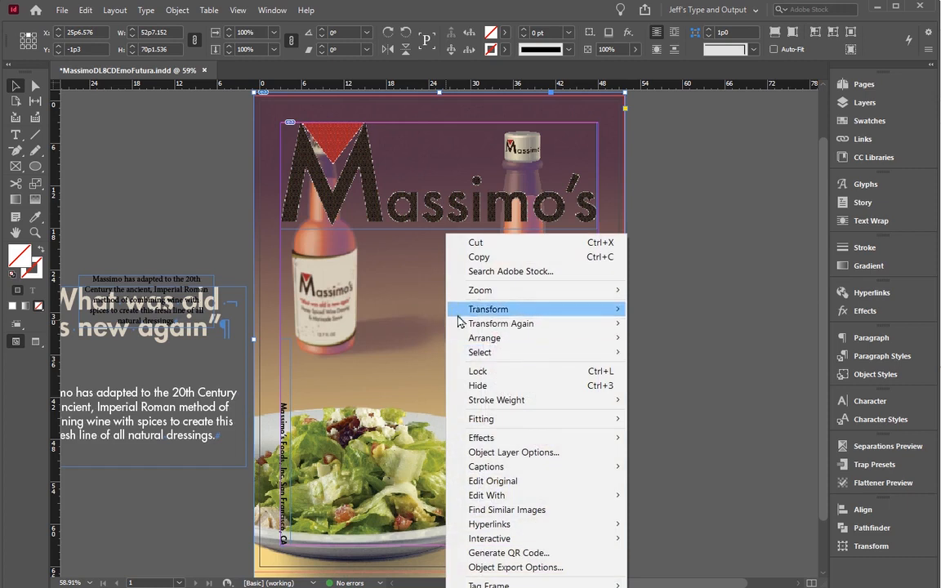
left_click(481, 452)
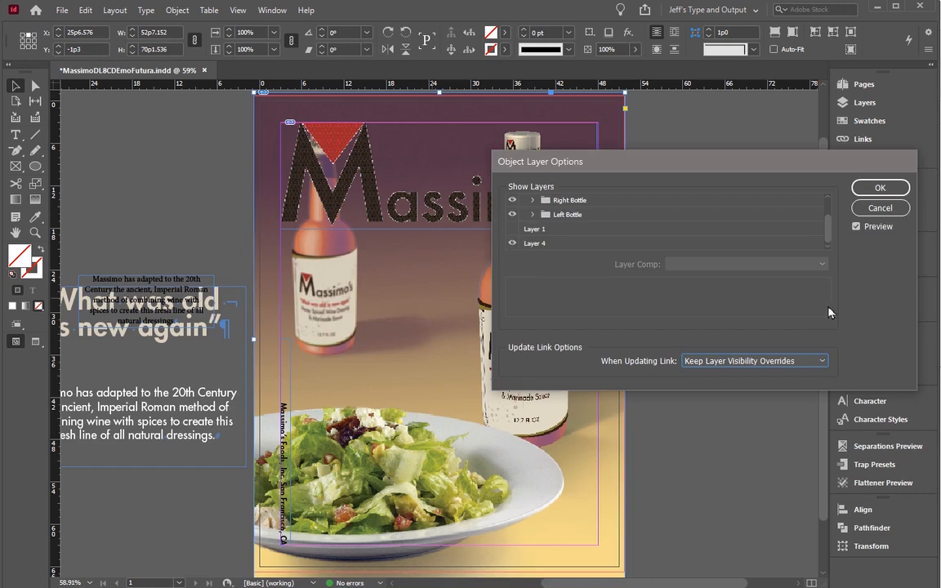
left_click(871, 188)
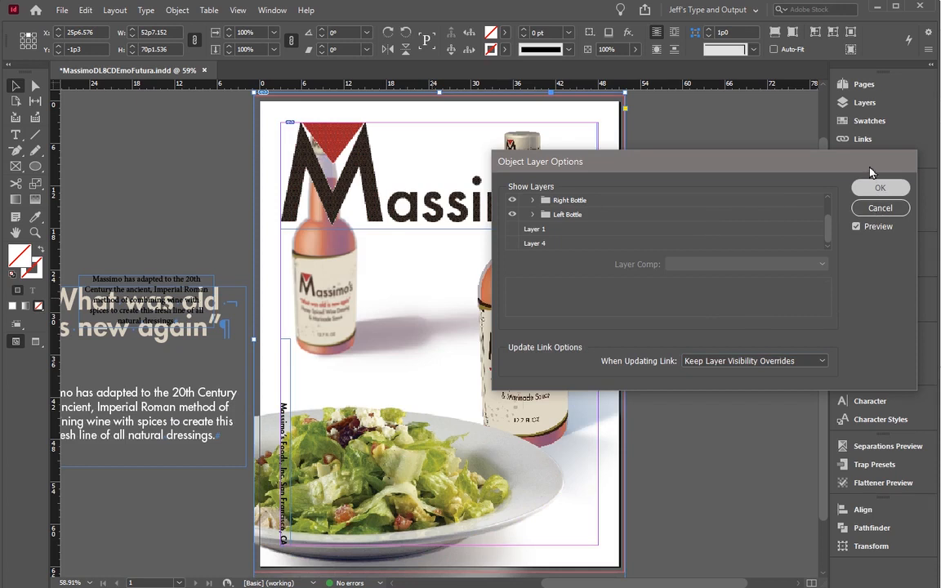
Step: Move MassimosLogo3.eps below the placed PSD image in Layer 1's stacking order
left_click(850, 102)
left_click(710, 97)
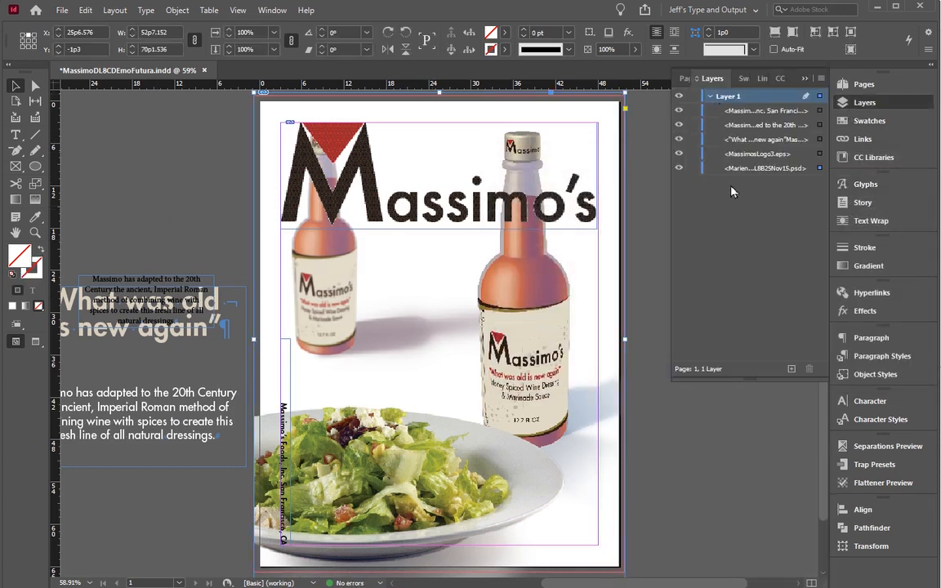
left_click(763, 170)
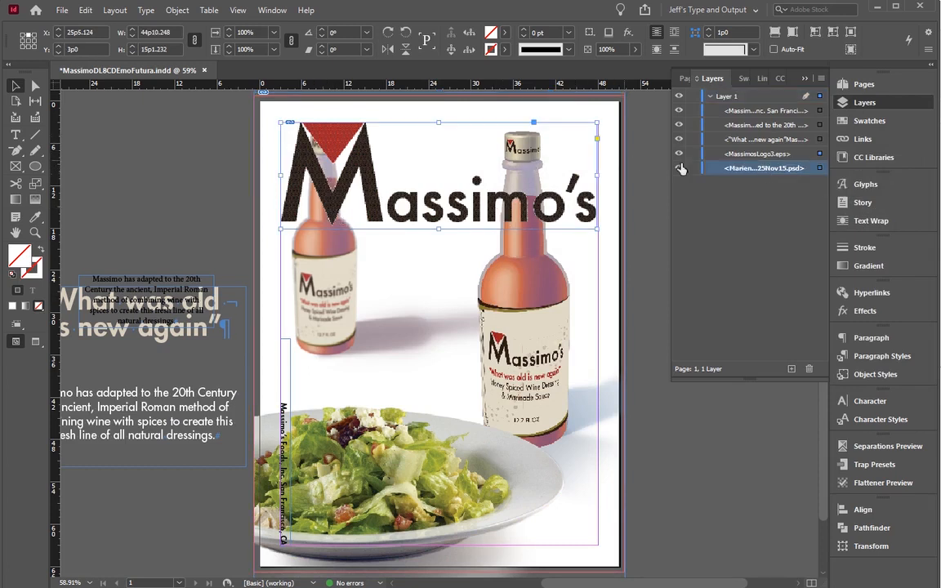
left_click_drag(774, 160, 769, 178)
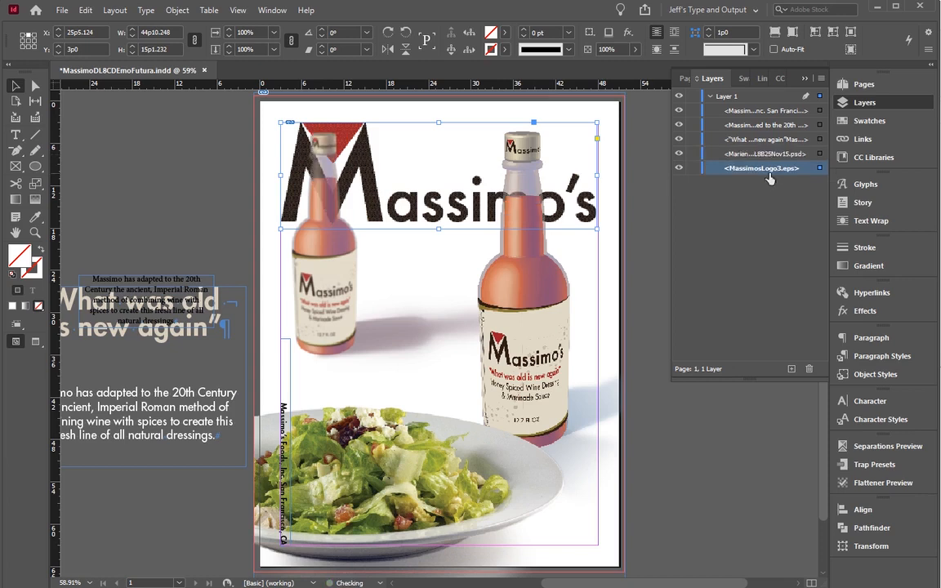
Step: Hide the Left Bottle group of the placed image through Object Layer Options
left_click(157, 151)
left_click(313, 271)
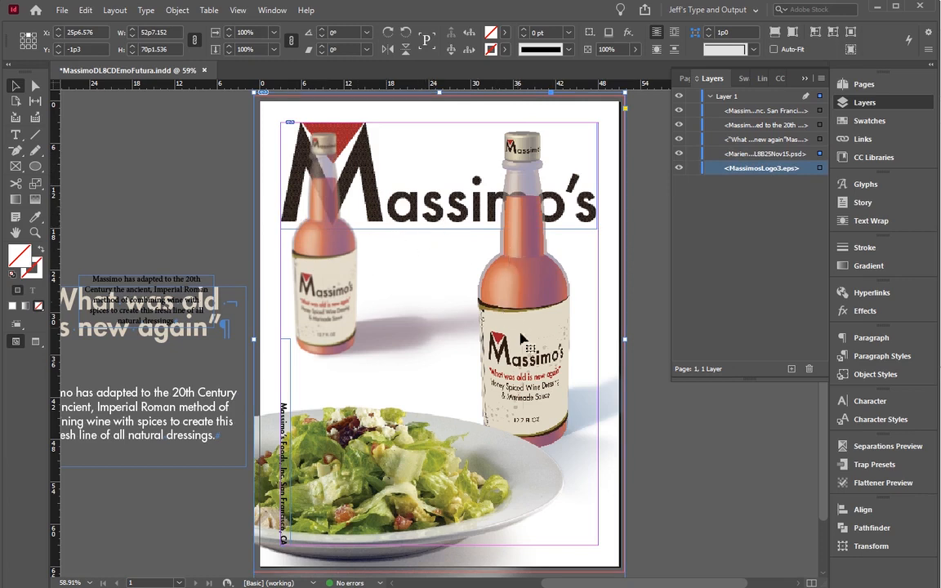
right_click(433, 309)
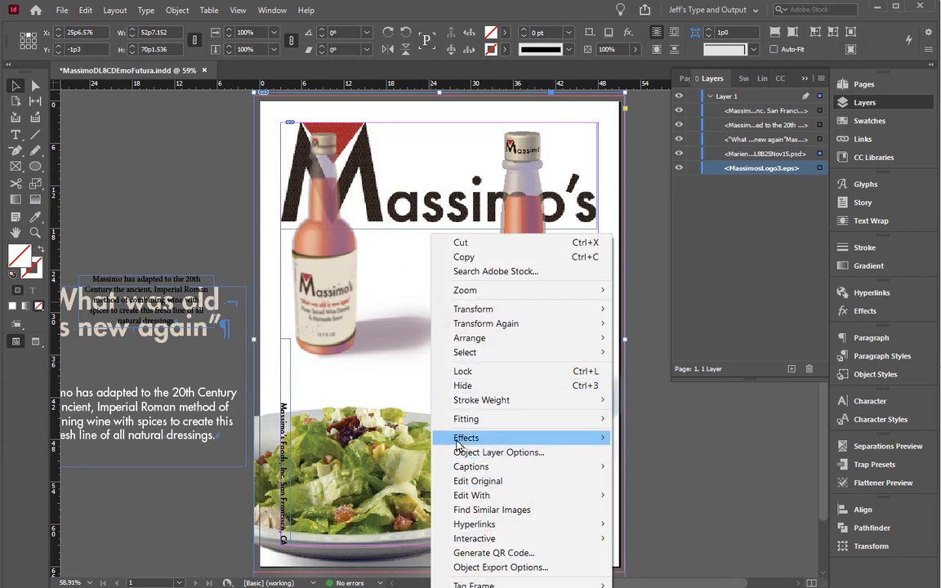
left_click(494, 452)
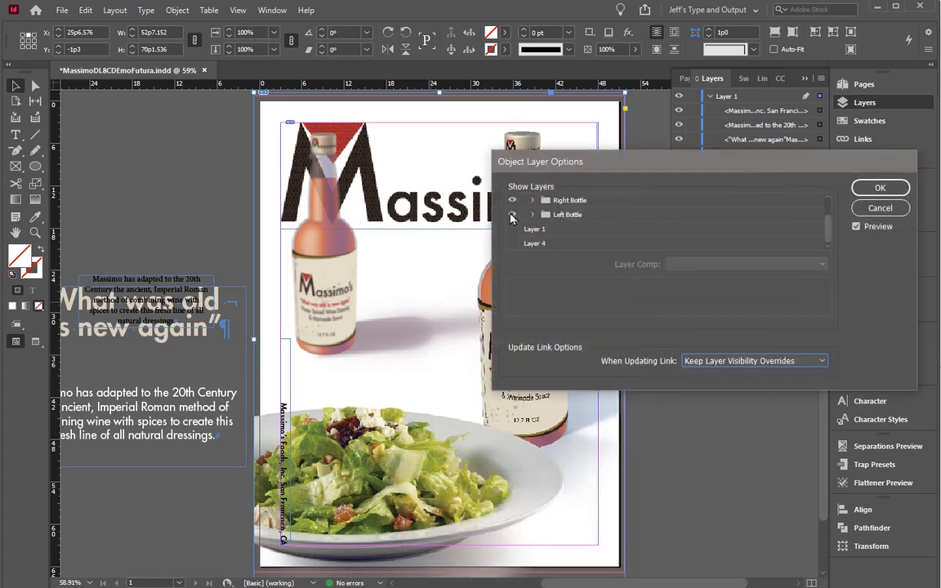
left_click(512, 215)
left_click(863, 189)
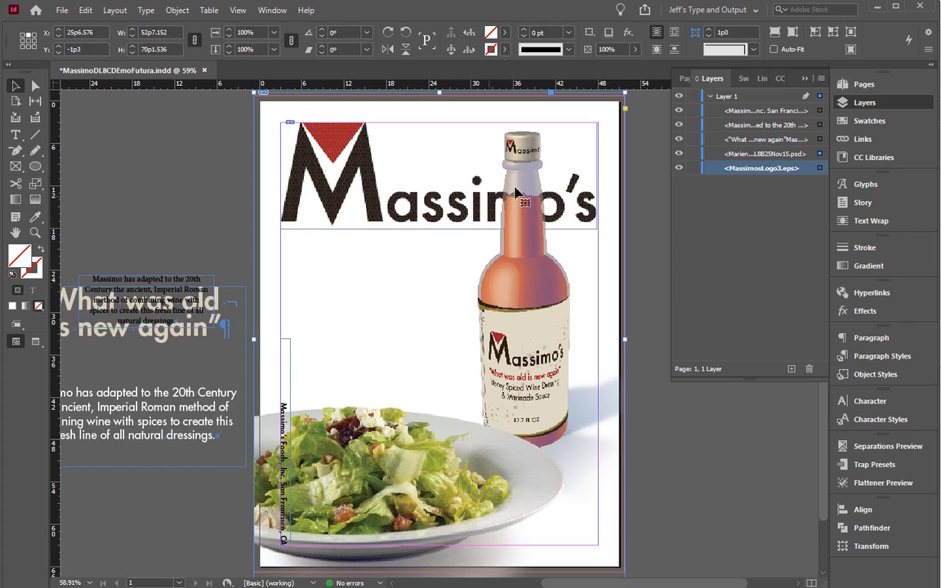
Step: Reopen the placed image in Photoshop with Edit Original, move the Right Bottle group slightly down and right, save it, and return to InDesign
right_click(455, 308)
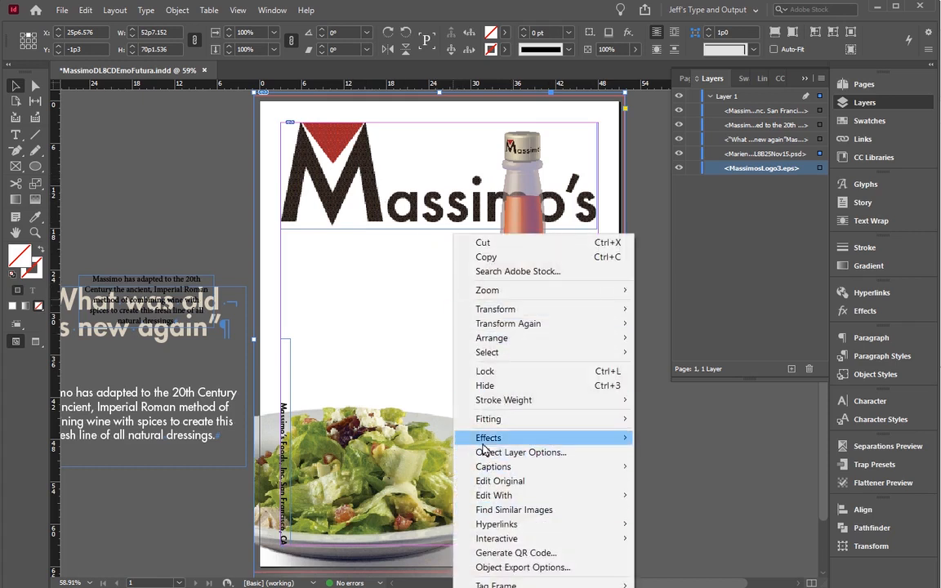
left_click(489, 481)
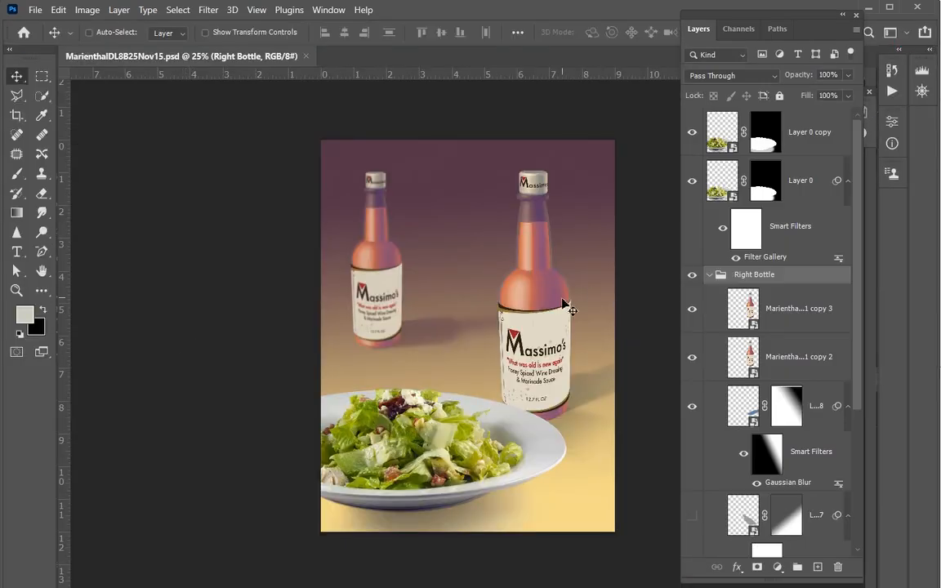
left_click_drag(445, 14, 416, 15)
left_click_drag(502, 316, 505, 328)
key("ctrl+s")
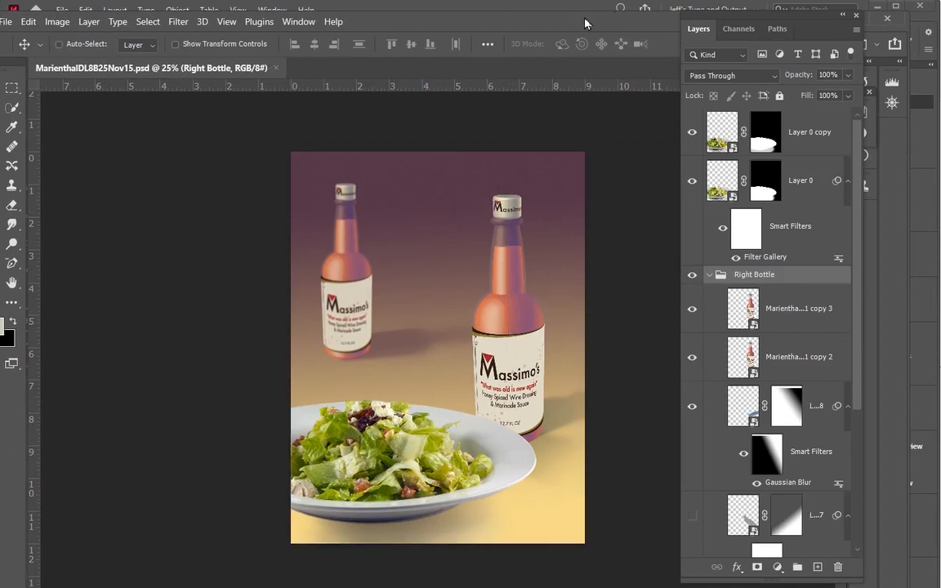
left_click_drag(586, 26, 603, 36)
left_click_drag(801, 18, 763, 36)
left_click(852, 33)
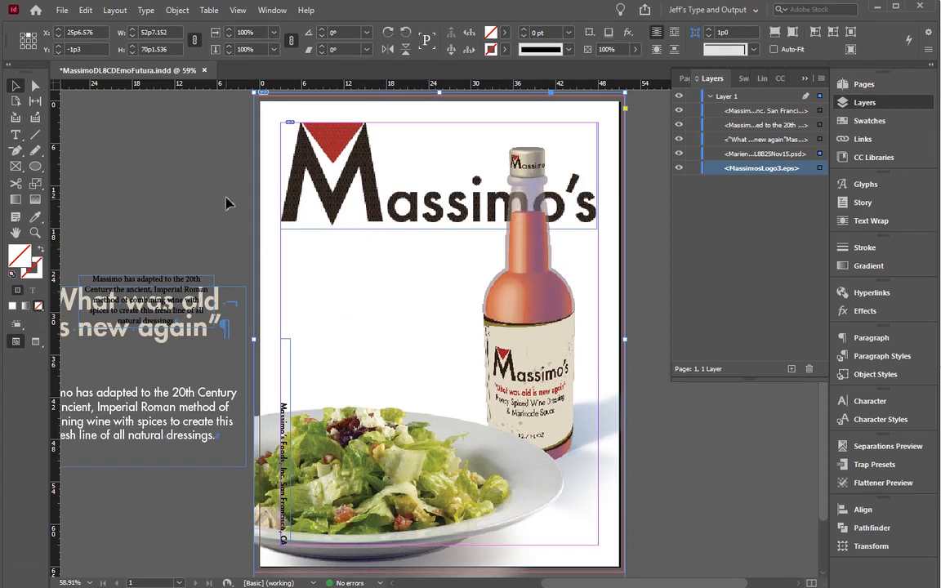
Step: Move the large headline-and-body text frame from the pasteboard to below the logo and colour all its text [Black]
left_click(91, 324)
left_click_drag(95, 360, 367, 298)
triple_click(365, 349)
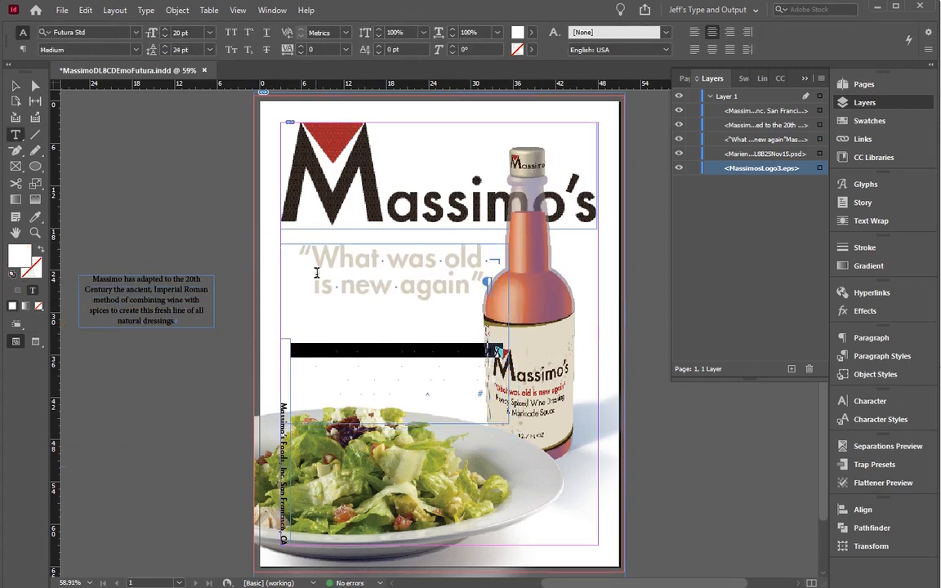
key("ctrl+a")
key("F5")
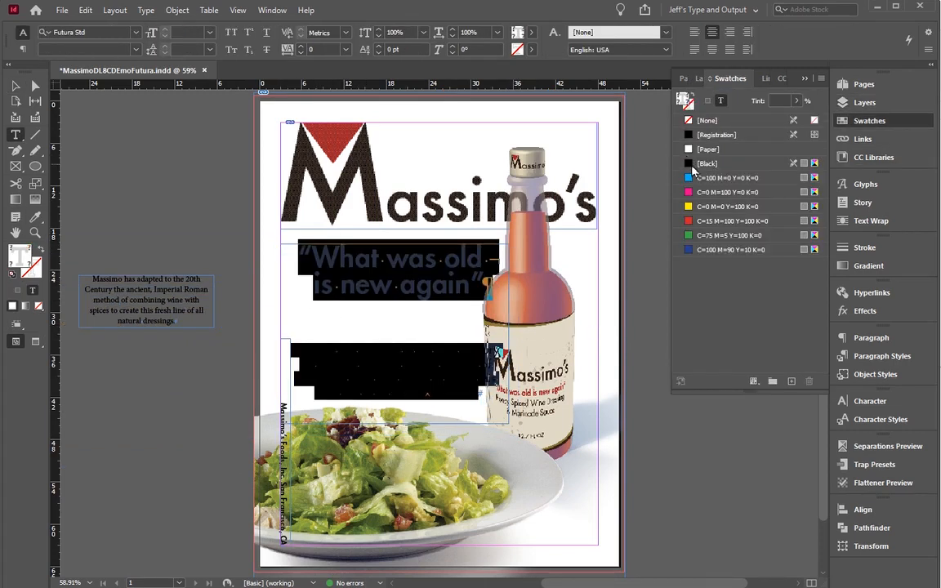
left_click(692, 167)
Step: Remove the paragraph space after the "What was old is new again" headline
left_click_drag(332, 285, 416, 286)
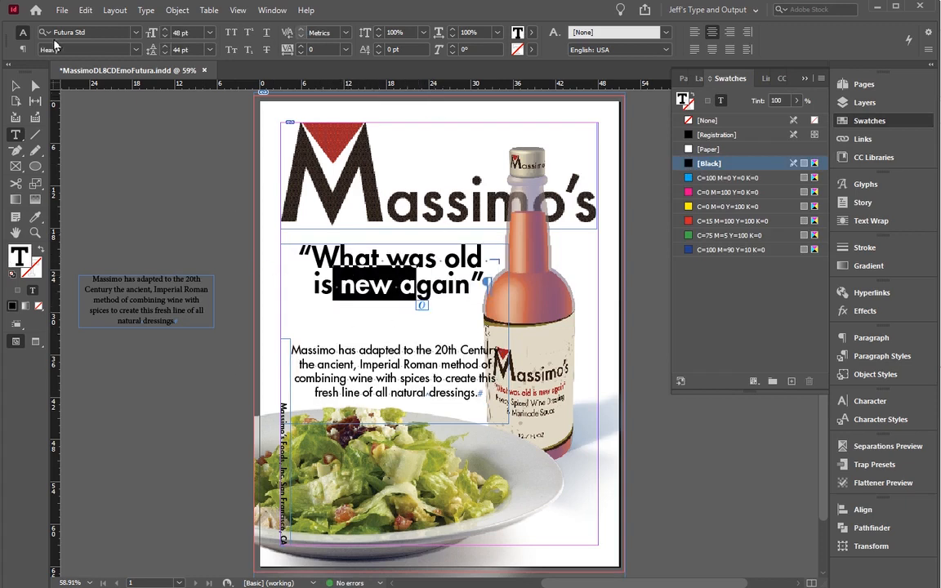
left_click(23, 49)
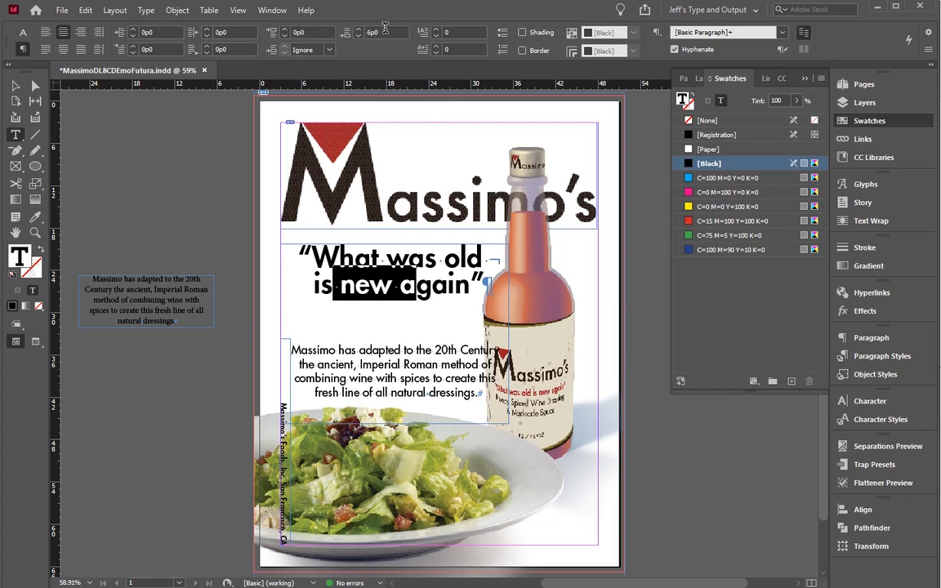
key("ctrl+z")
key("ctrl+z")
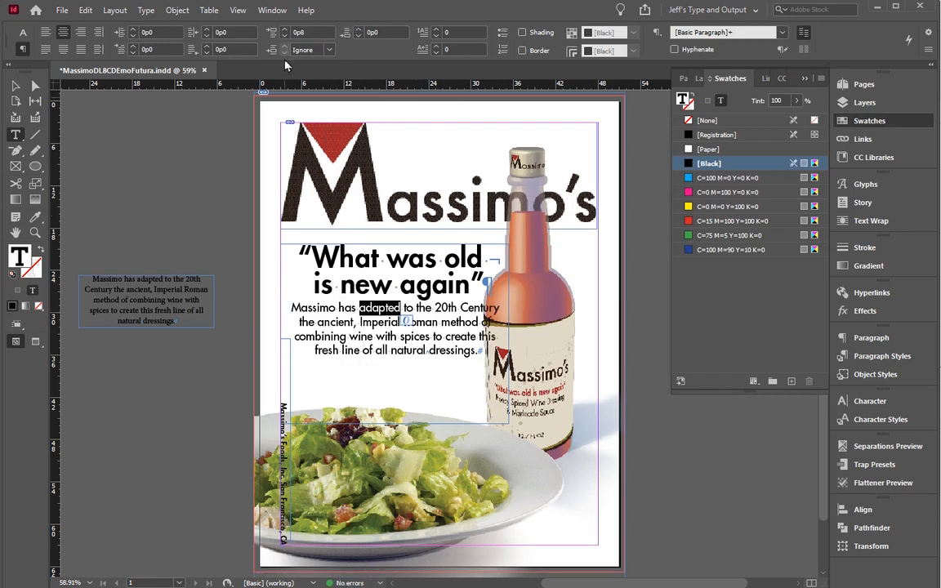
Step: Set the font size of the body paragraph beneath the headline to 16 pt
left_click_drag(290, 308, 482, 351)
left_click(23, 32)
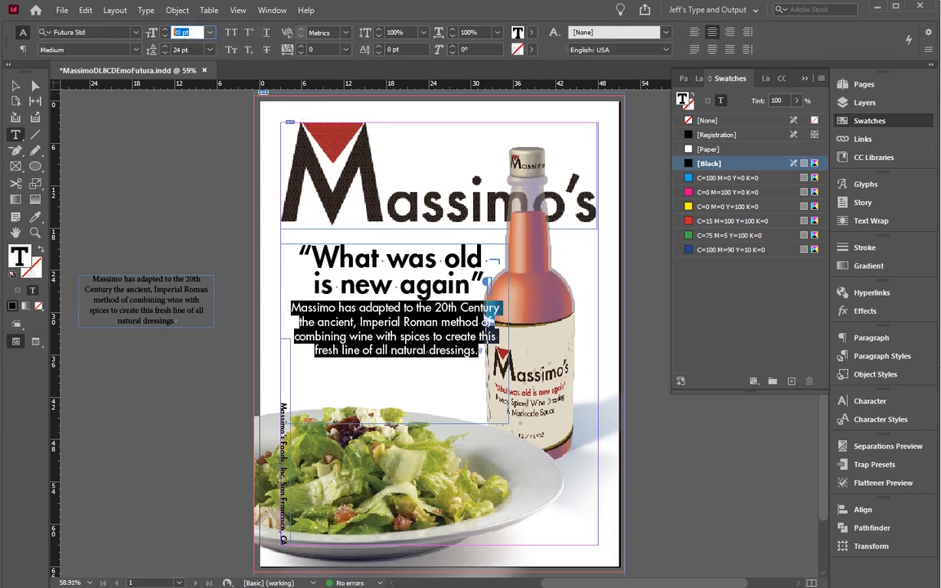
key("Tab")
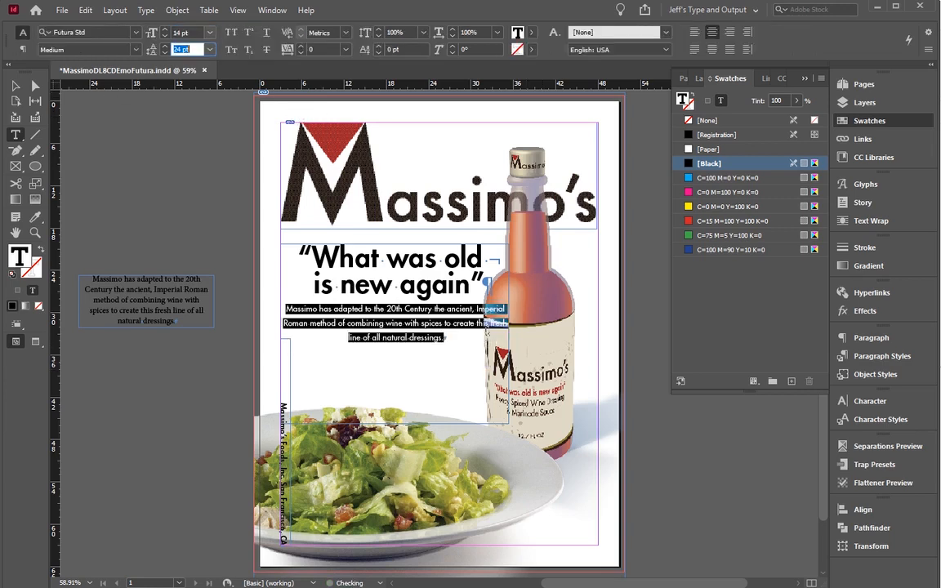
left_click(164, 29)
left_click(164, 29)
Step: Try a 30 pt leading on the body paragraph and set it back to 24 pt
left_click(166, 46)
left_click(166, 46)
left_click(166, 46)
left_click(166, 47)
left_click(166, 46)
left_click(166, 47)
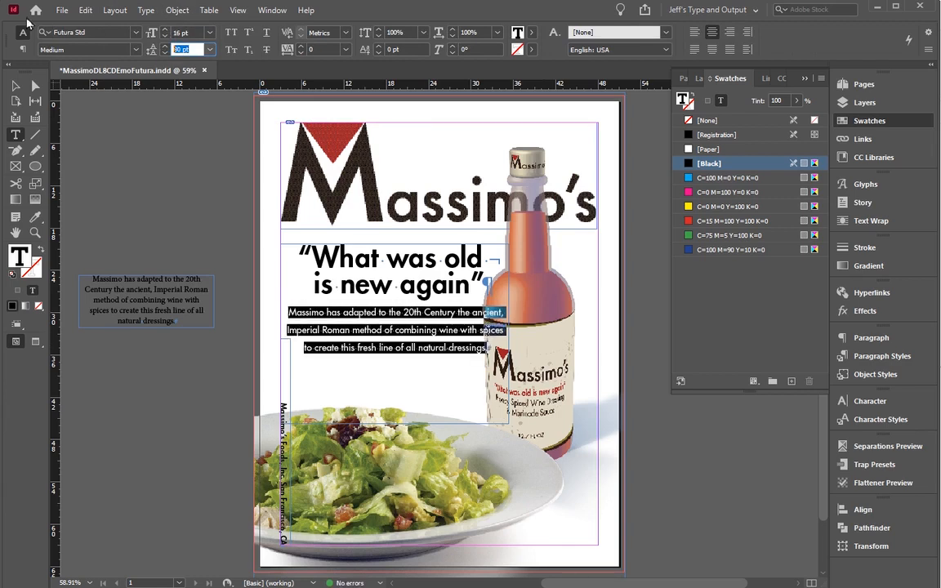
type("24")
key("Tab")
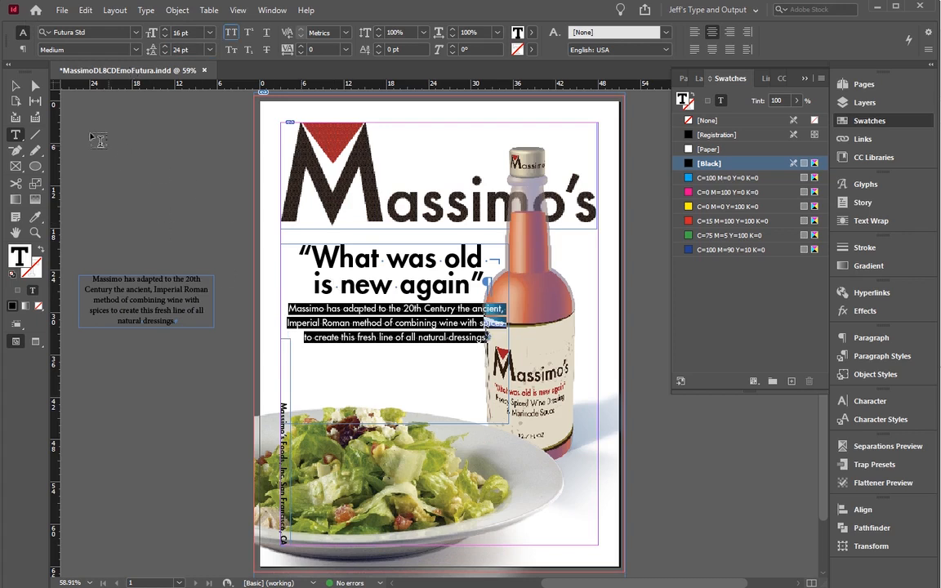
Step: Colour the "What was old is new again" headline with the red sampled from the logo on the bottle label
left_click(448, 262)
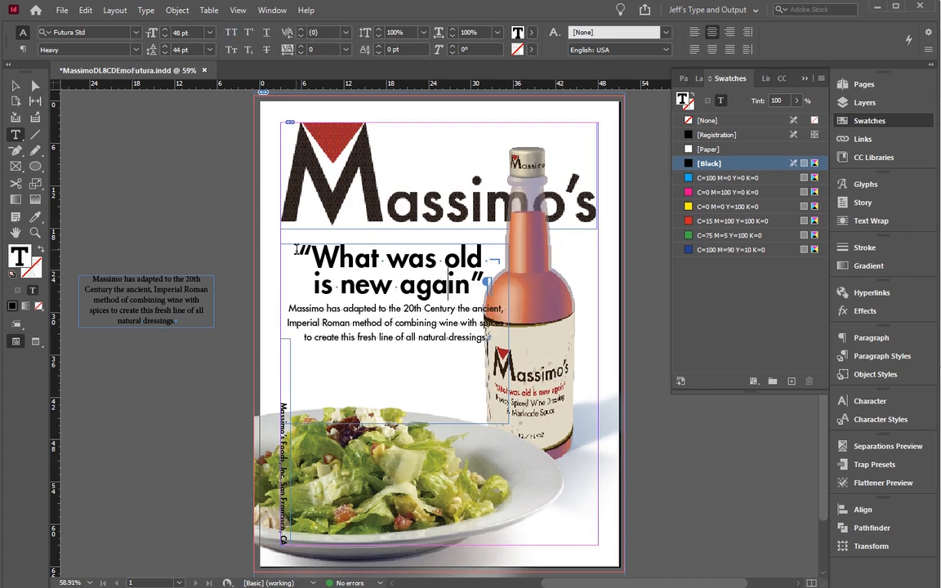
left_click_drag(296, 249, 489, 290)
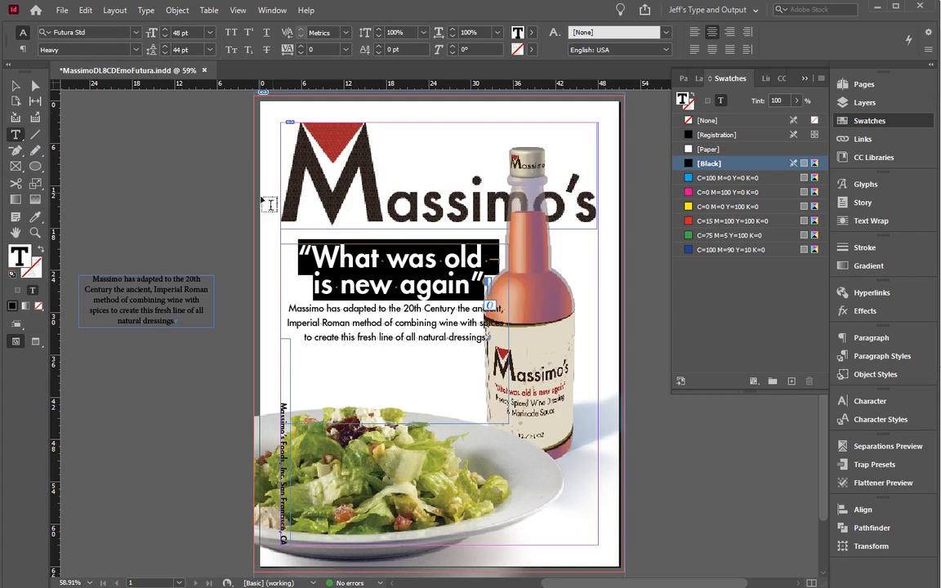
key("i")
left_click(505, 356)
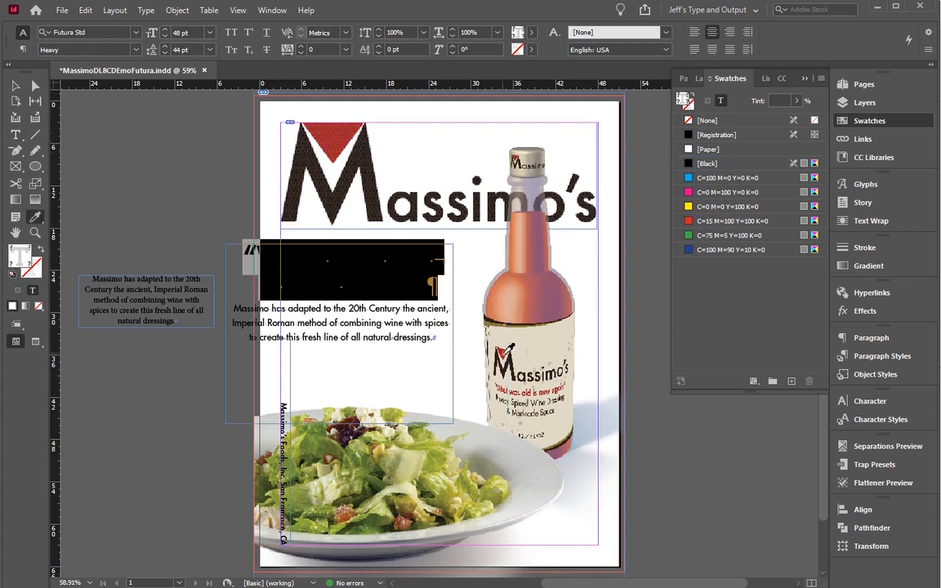
Step: Move the headline-and-body frame back to the left margin below the logo and narrow it to about 28p9.6, clear of the bottle
left_click(15, 85)
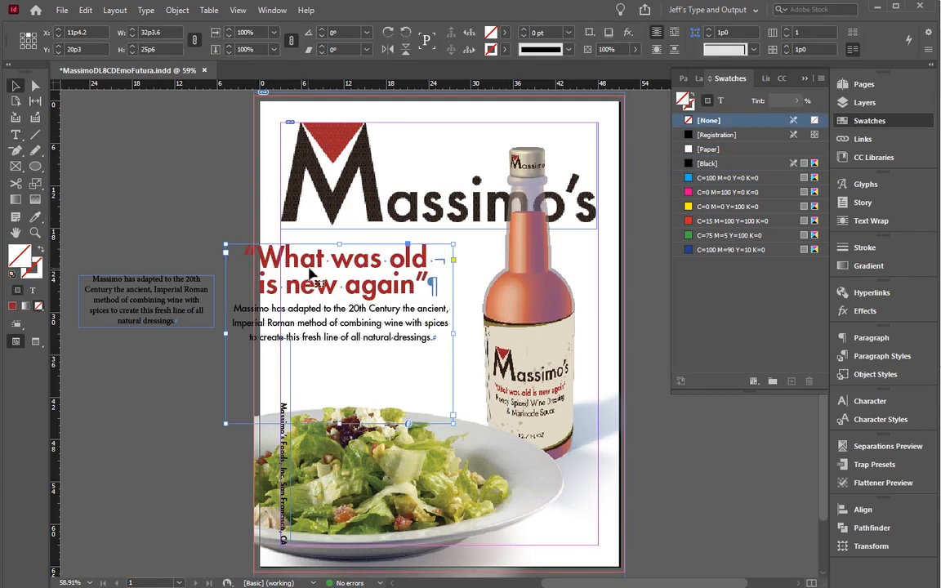
left_click_drag(369, 265, 424, 257)
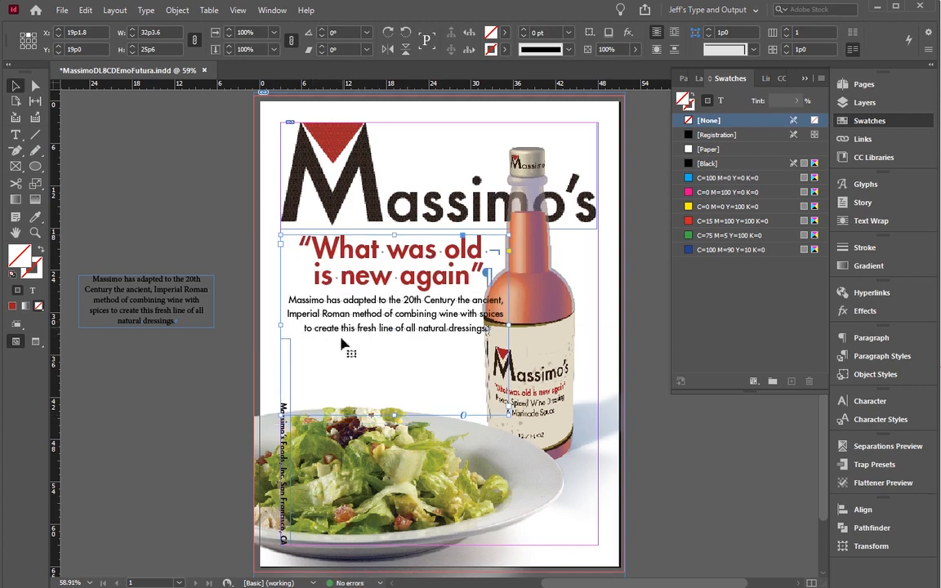
left_click_drag(509, 326, 483, 326)
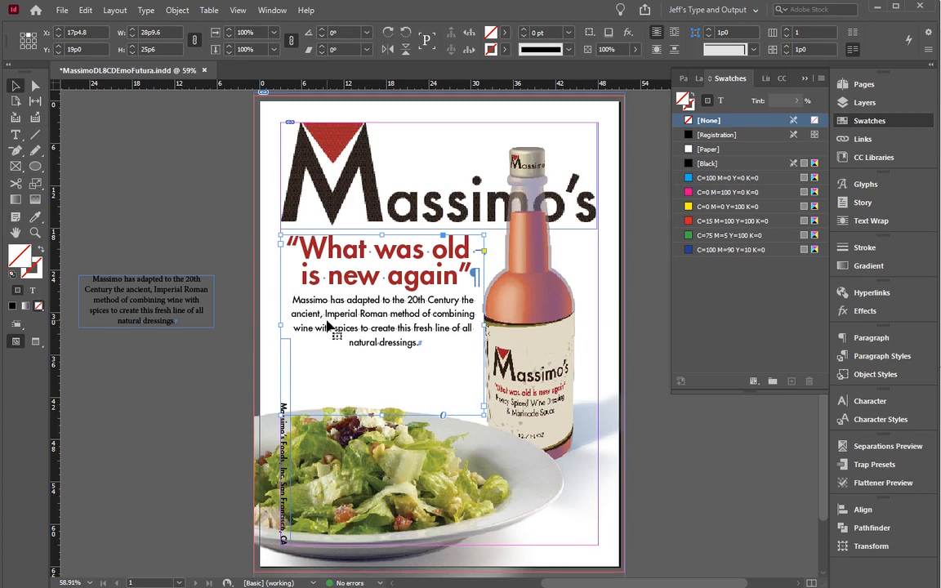
Step: Set both the left and right indents of the body paragraph to 2p0
double_click(291, 299)
left_click_drag(292, 300, 477, 347)
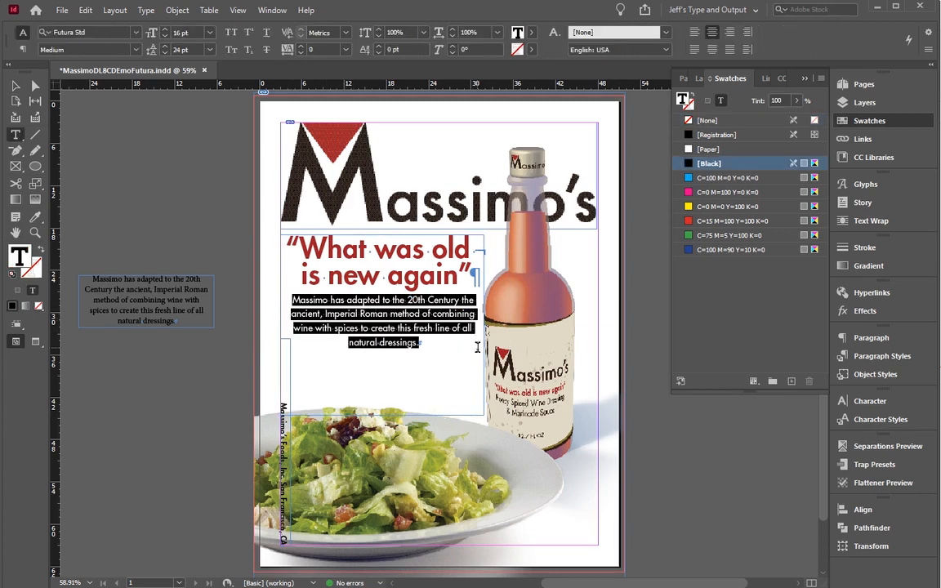
key("ctrl+alt+7")
double_click(155, 32)
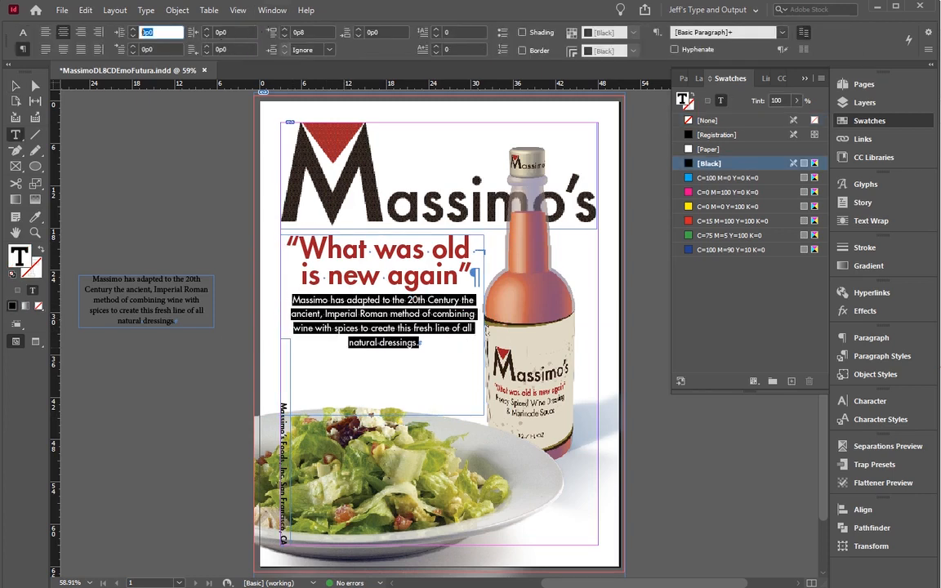
type("2")
key("Tab")
type("2")
key("Tab")
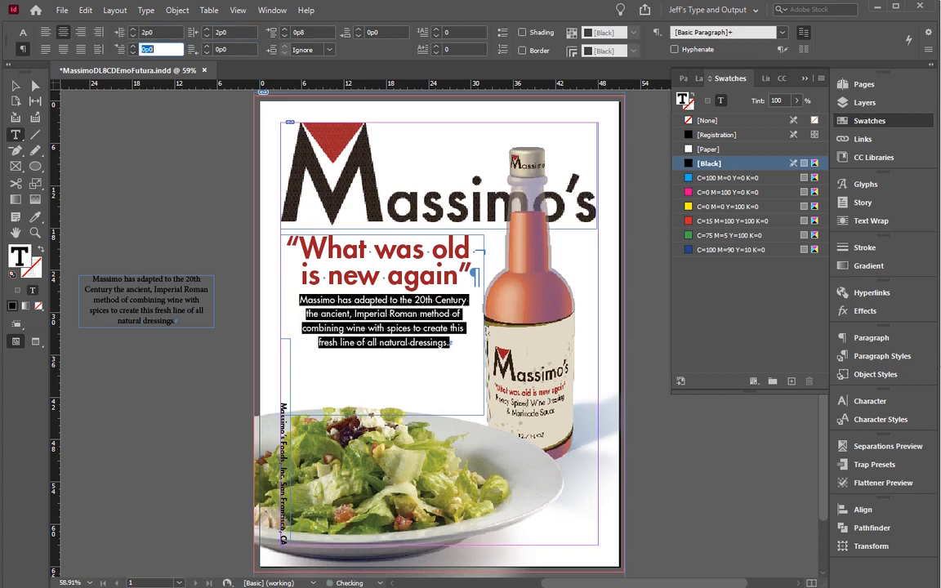
Step: Set the body paragraph beneath the headline to 20 pt with 35 pt leading
left_click(23, 32)
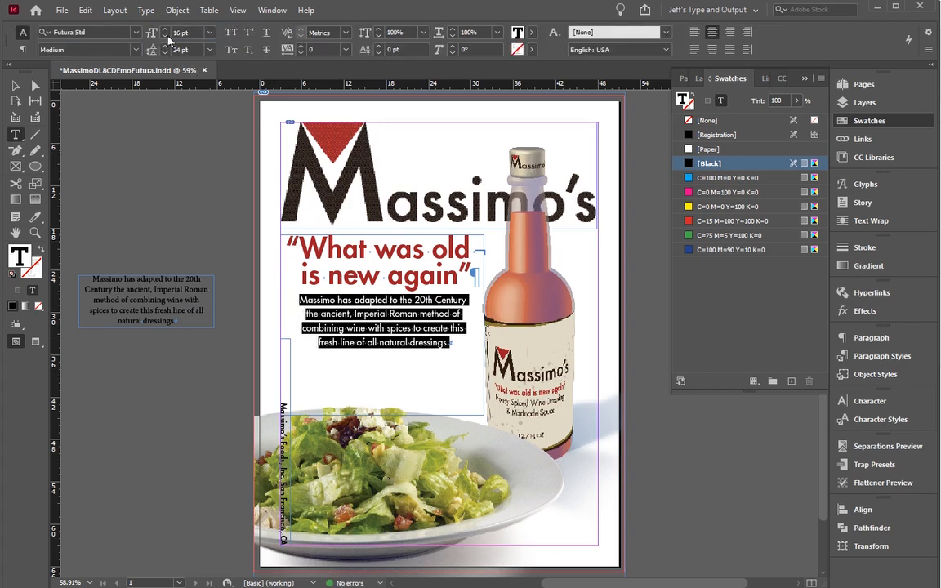
left_click(166, 29)
left_click(165, 30)
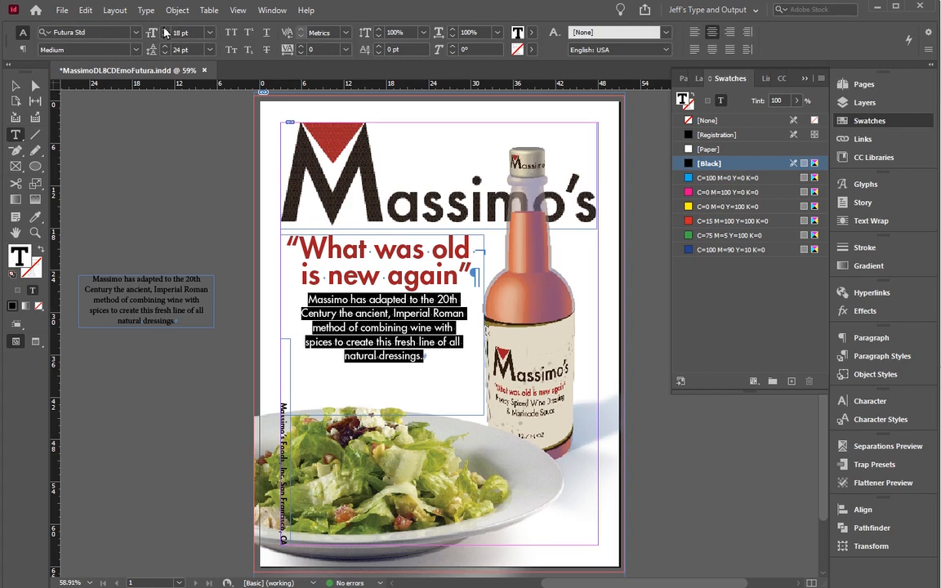
double_click(164, 29)
triple_click(165, 46)
triple_click(164, 47)
double_click(165, 47)
double_click(164, 47)
left_click(164, 47)
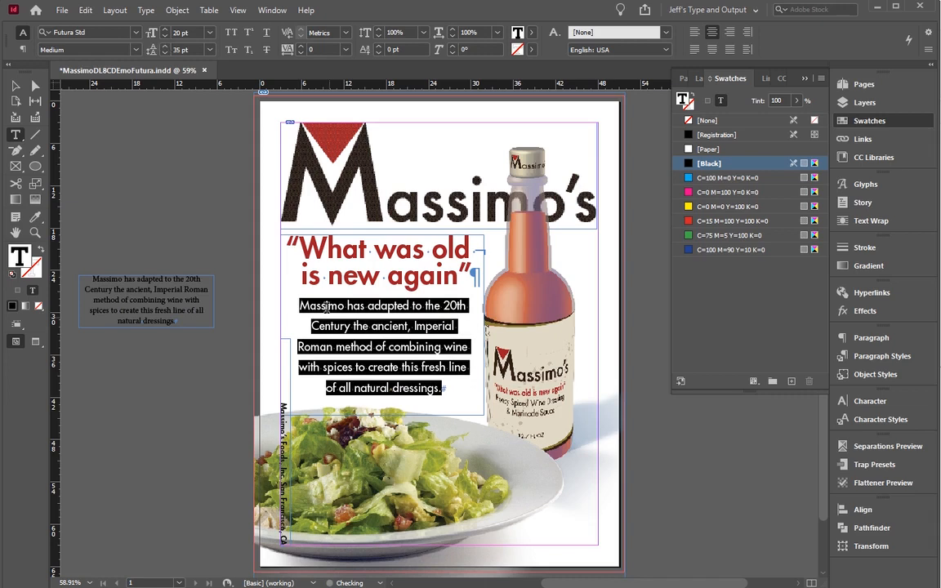
left_click(379, 283)
Step: Fill the full-page salad-and-bottle photo frame with the beige sampled from the bottle label
left_click(252, 254, "ctrl")
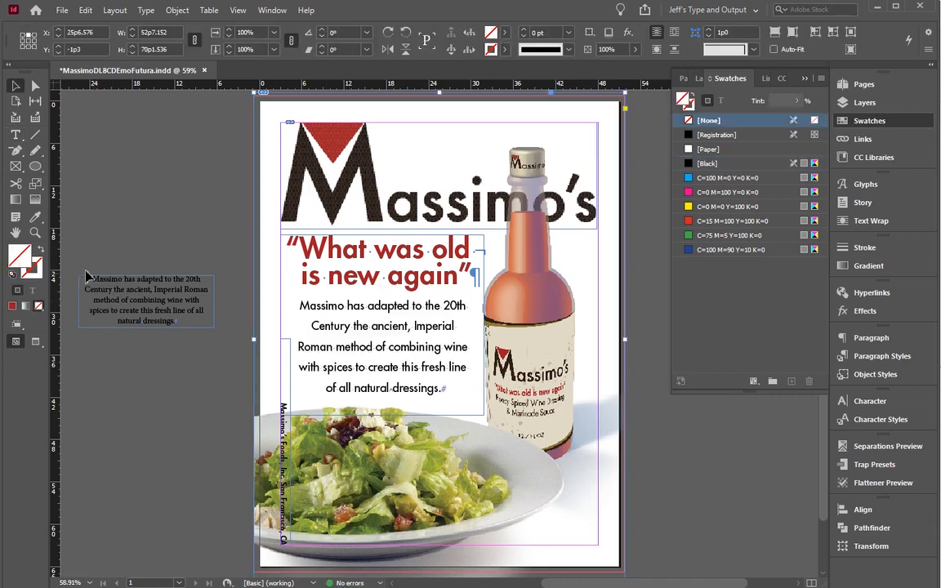
left_click(36, 217)
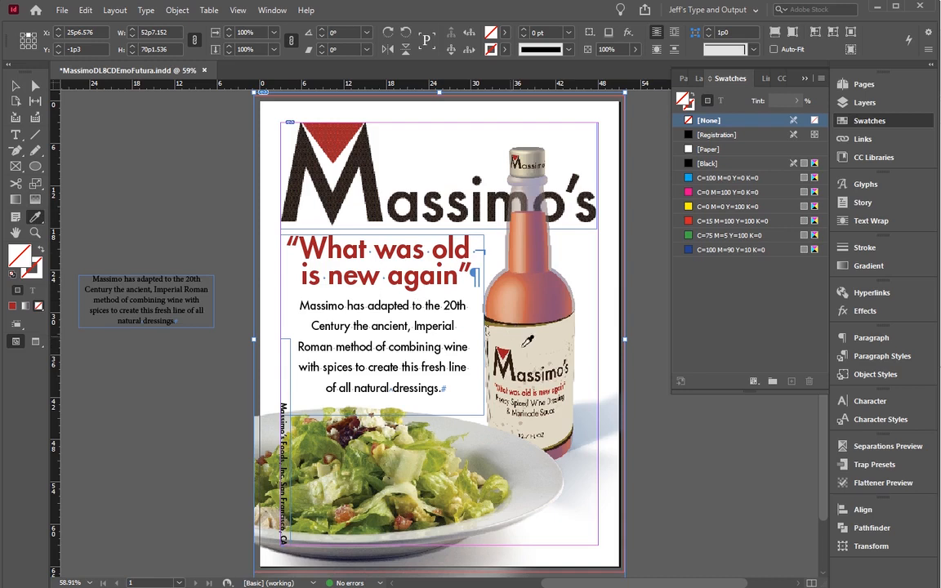
left_click(475, 303)
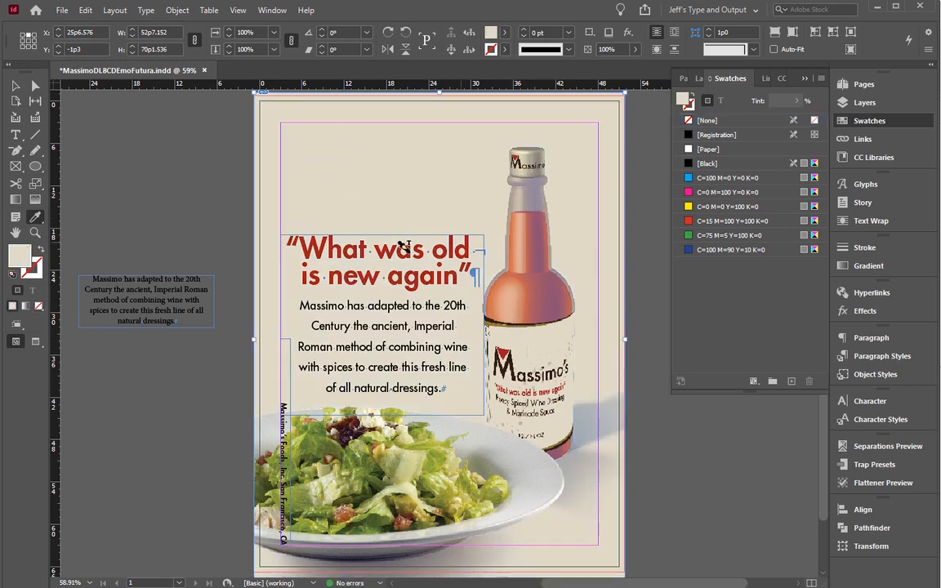
Step: Add the sampled beige to the swatches and convert that swatch to CMYK colour mode
left_click(847, 267)
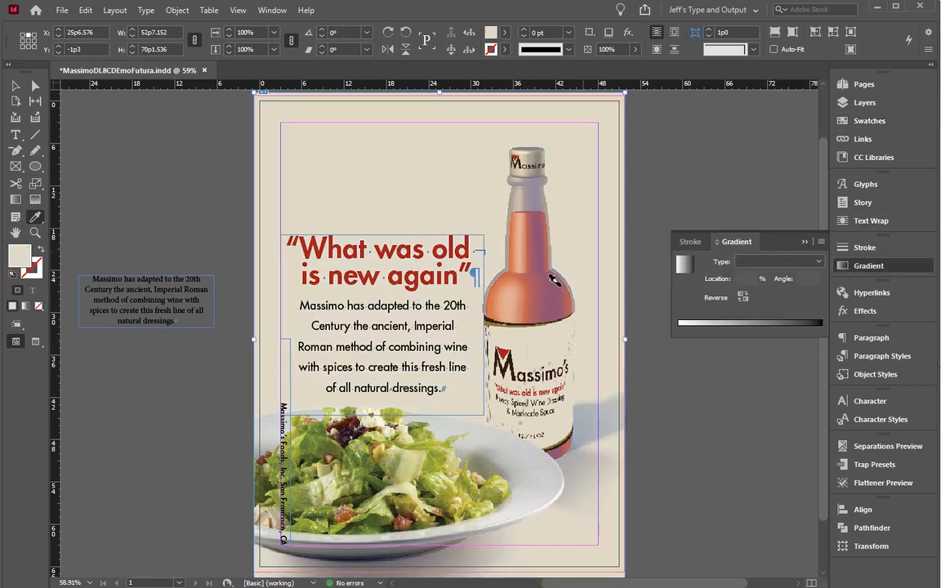
left_click(861, 121)
left_click_drag(684, 258, 684, 257)
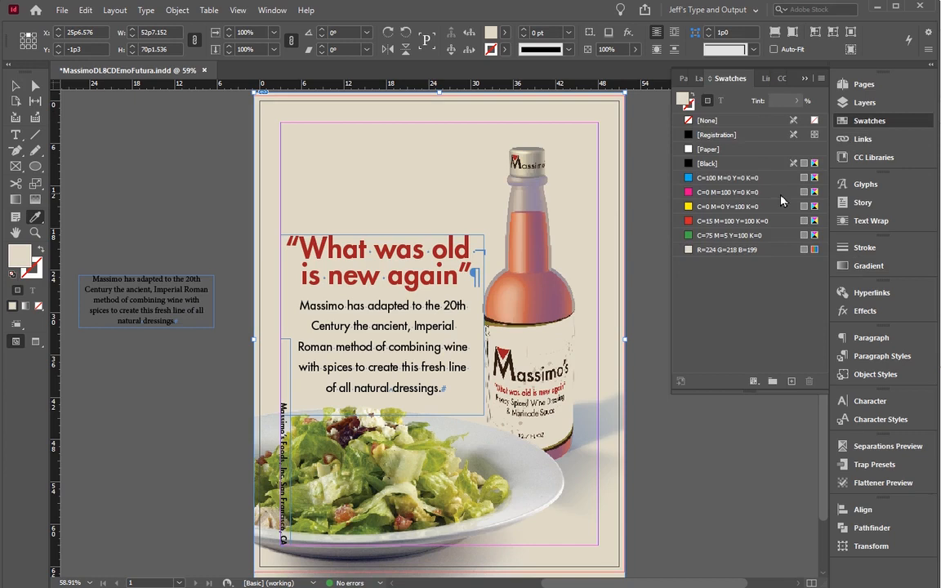
double_click(727, 251)
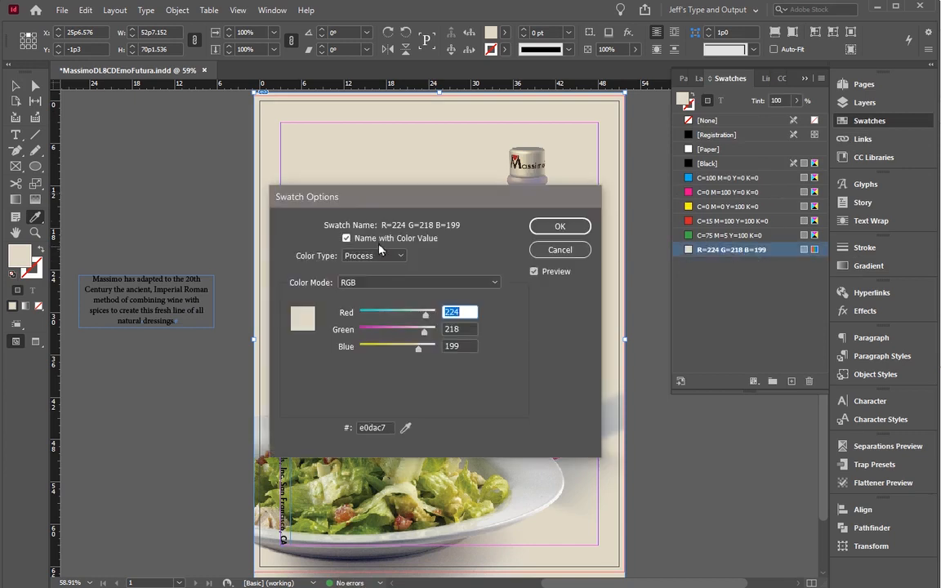
left_click(374, 281)
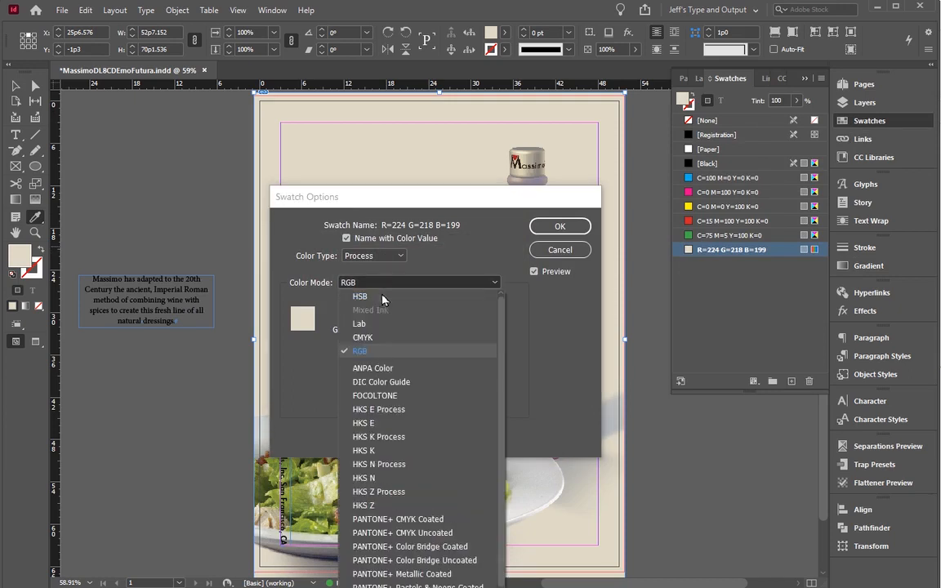
left_click(364, 336)
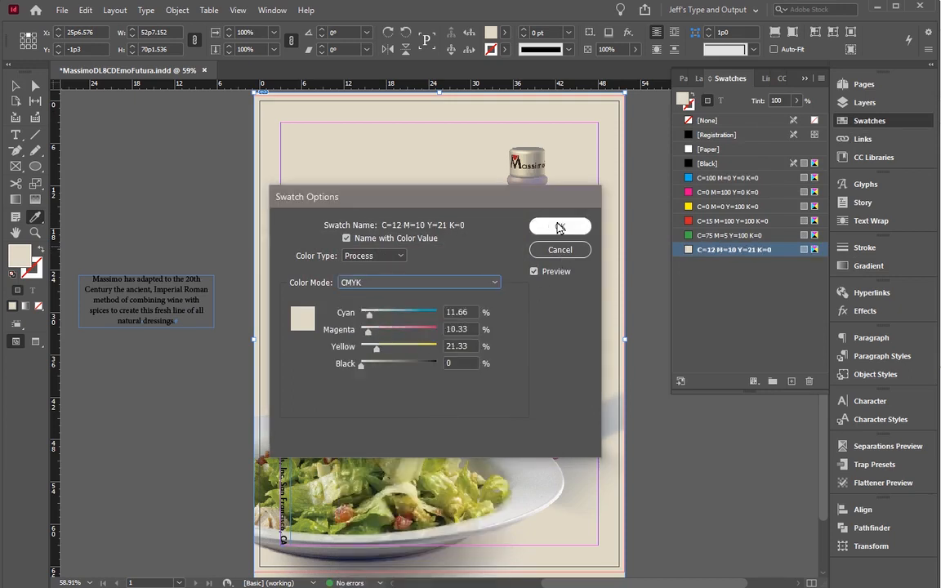
left_click(559, 226)
Step: Apply a linear white-to-beige gradient to the photo frame, ending in C=12 M=10 Y=21 K=0 at about 98.6%
left_click(849, 265)
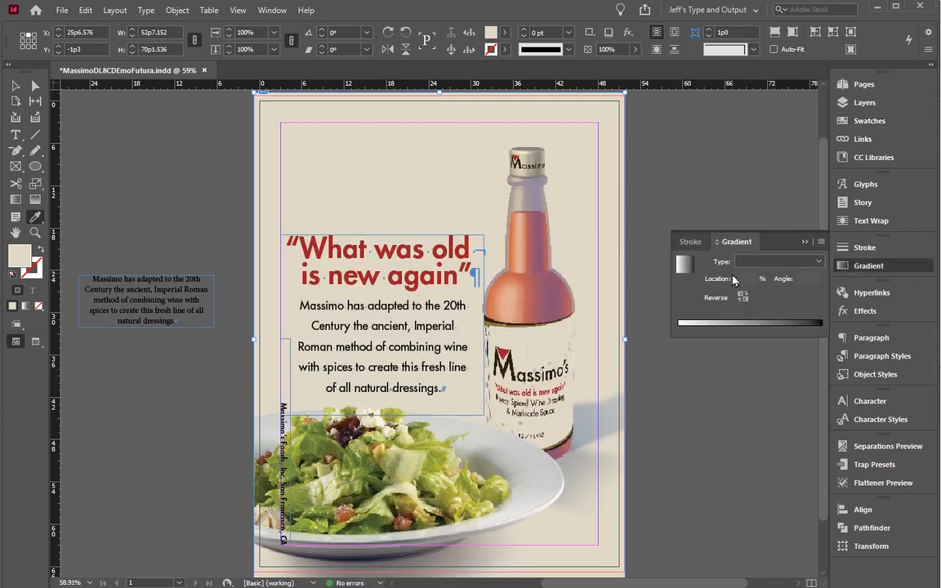
left_click_drag(736, 242, 532, 258)
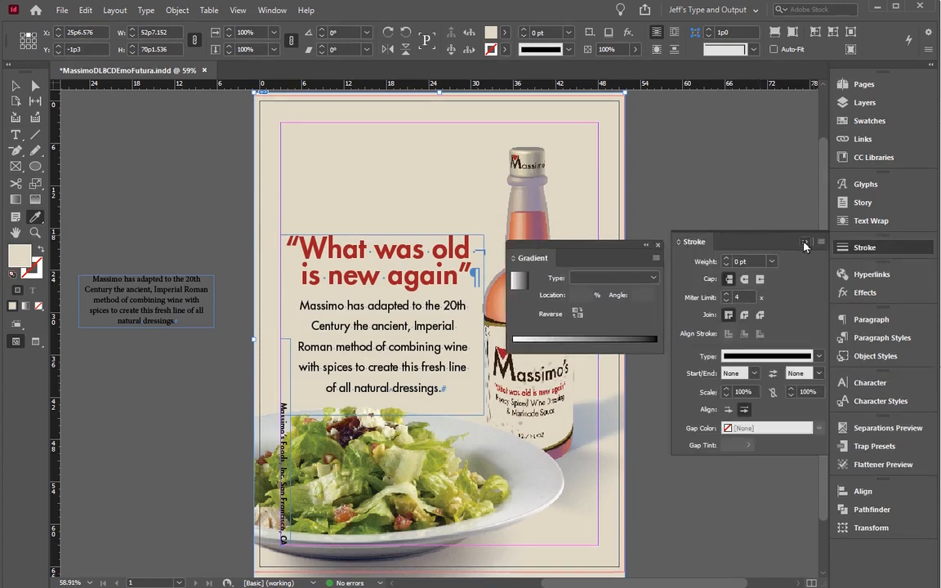
left_click(804, 245)
left_click(867, 120)
left_click_drag(696, 250, 682, 435)
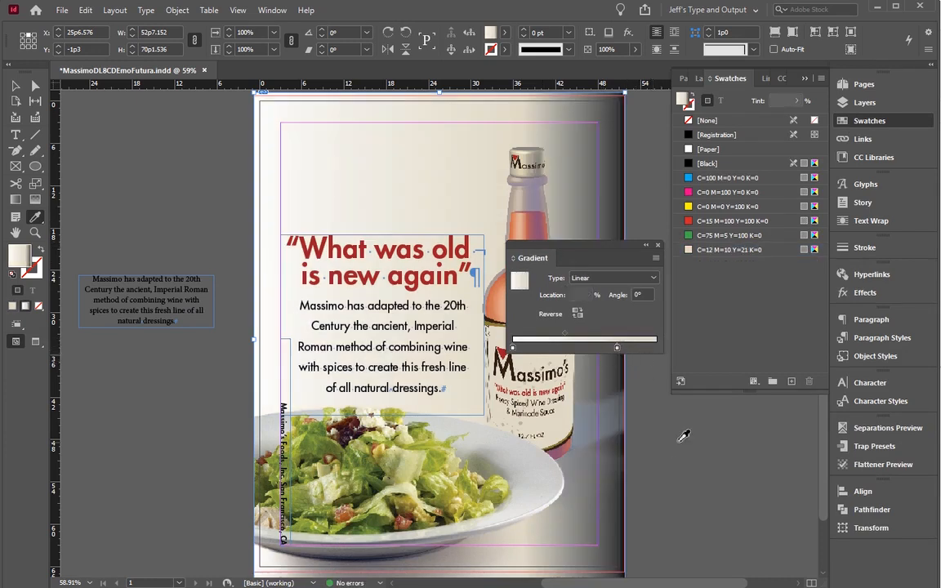
left_click_drag(616, 349, 654, 349)
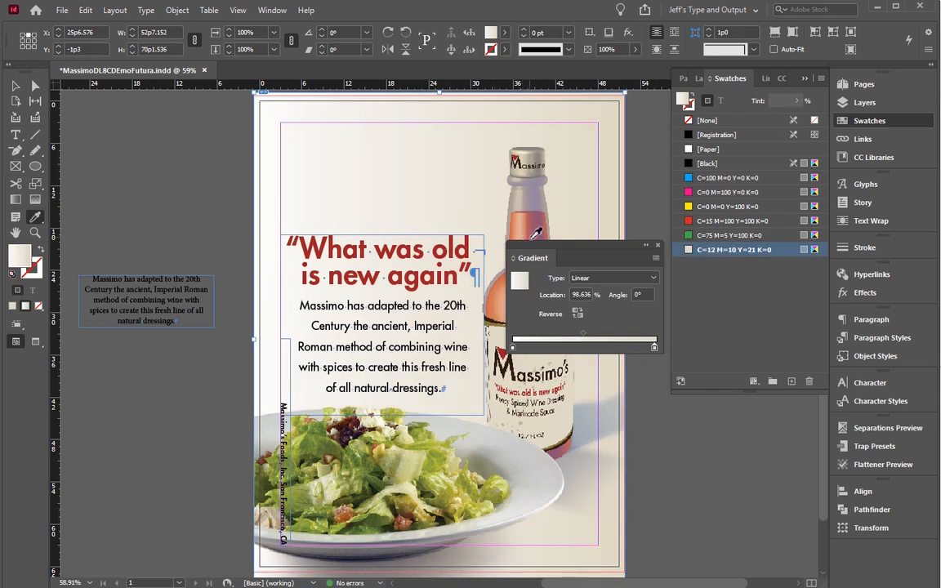
Step: Set the photo frame's gradient angle to 75° and collapse the gradient settings out of the way beside the page
left_click(618, 295)
type("7")
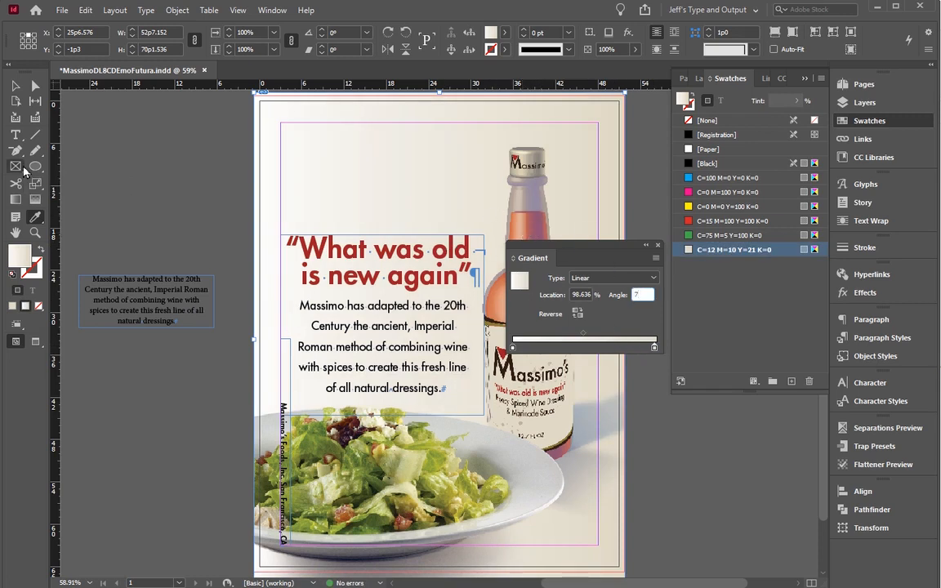
type("5")
key("Tab")
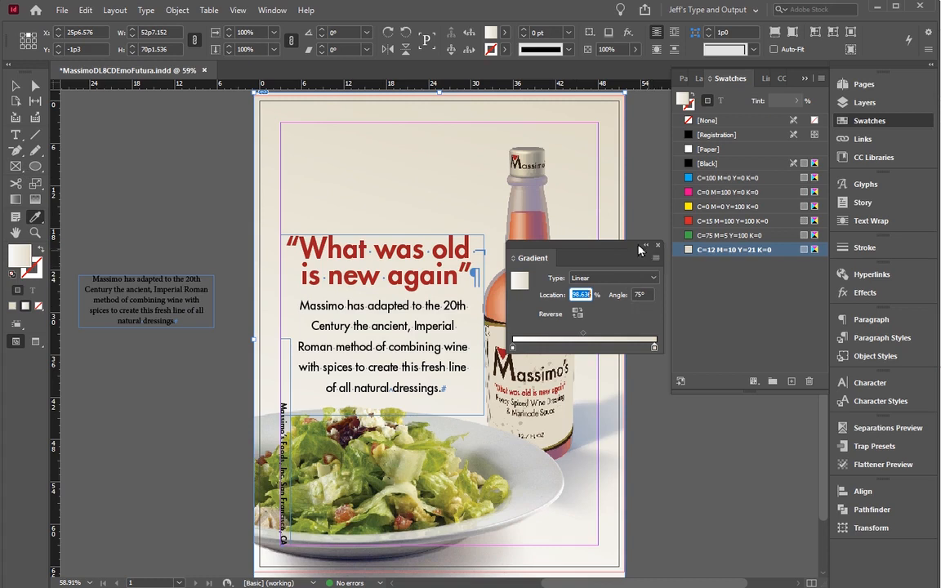
left_click(644, 246)
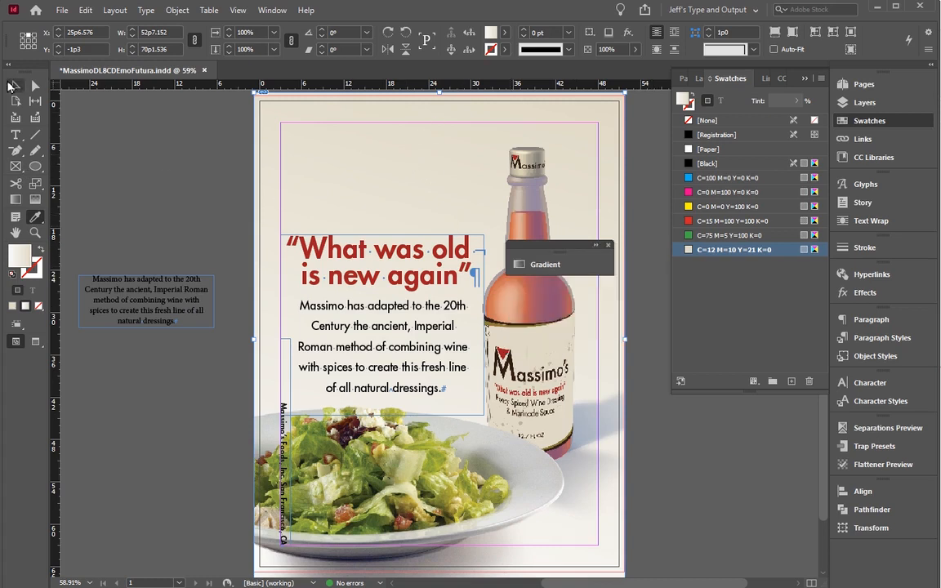
left_click_drag(547, 247, 104, 133)
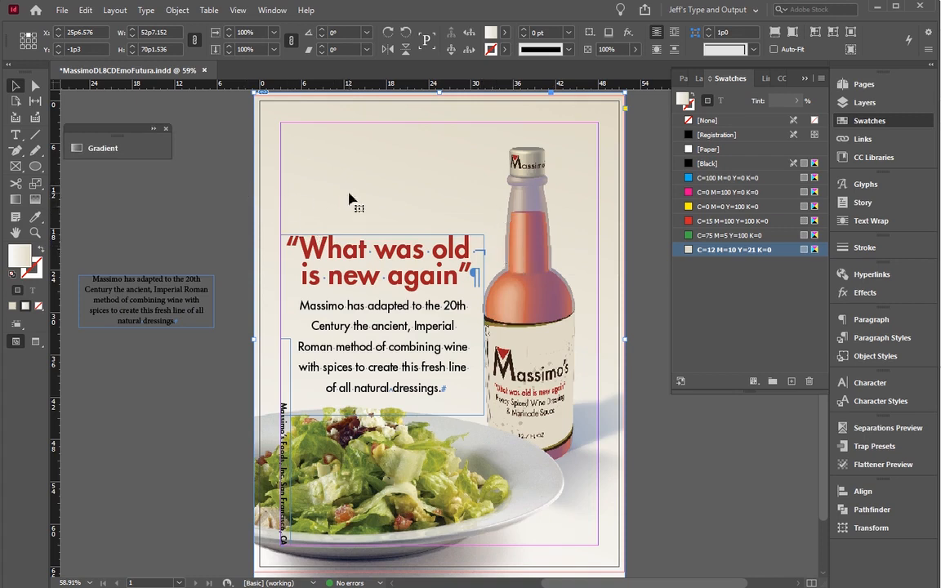
Step: Save the photo frame's white-to-beige gradient as a gradient swatch
key("ctrl+minus")
key("ctrl+minus")
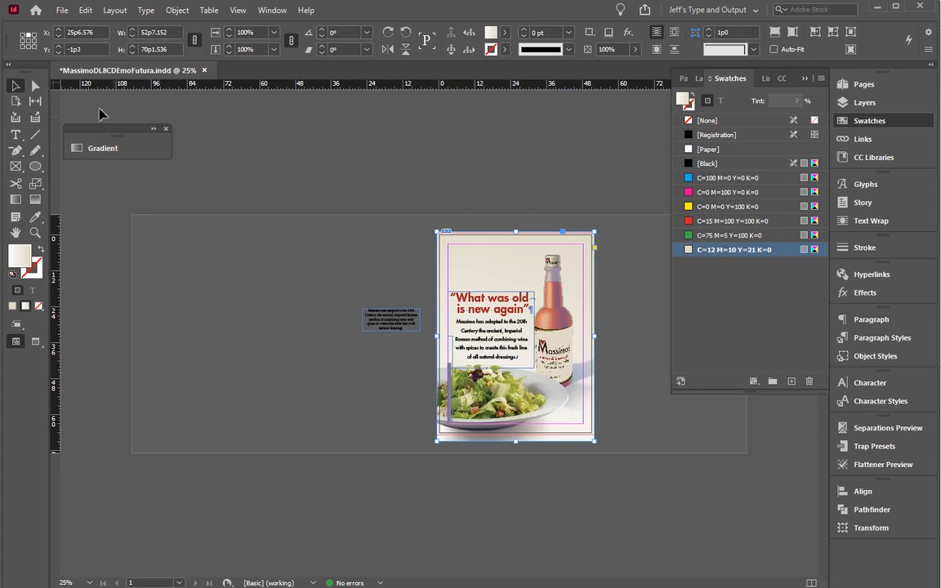
left_click(15, 165)
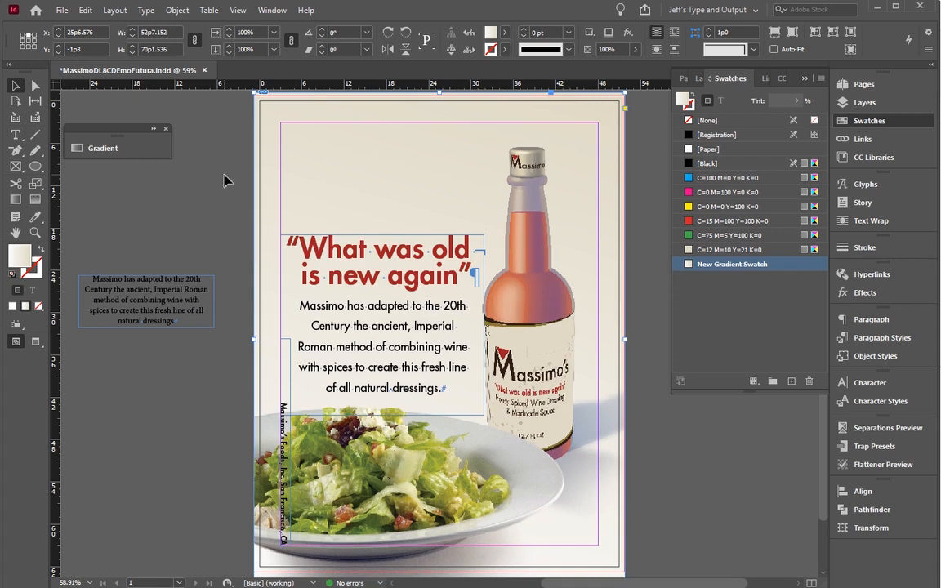
Step: Remove the gradient fill from the photo frame by setting its fill to [None]
key("ctrl+minus")
key("ctrl+minus")
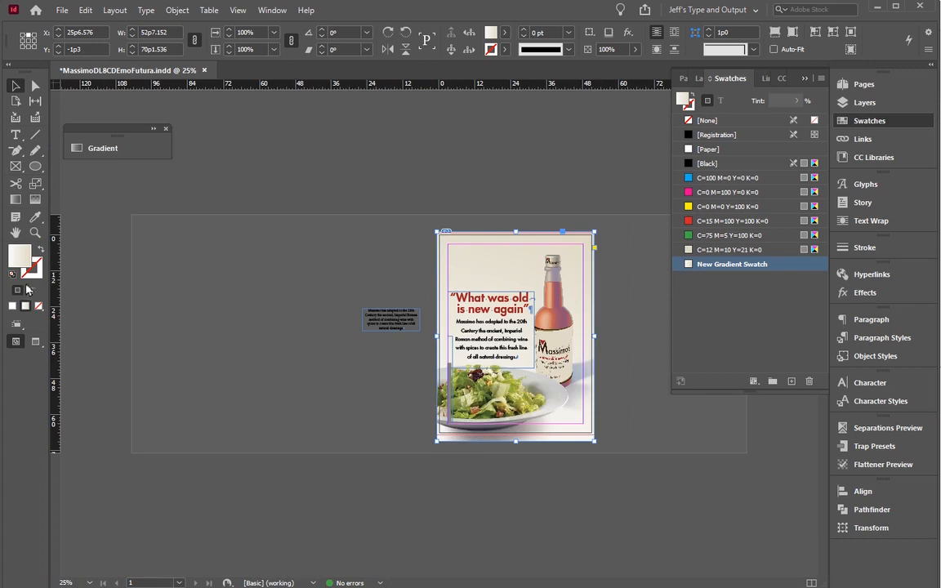
left_click(38, 306)
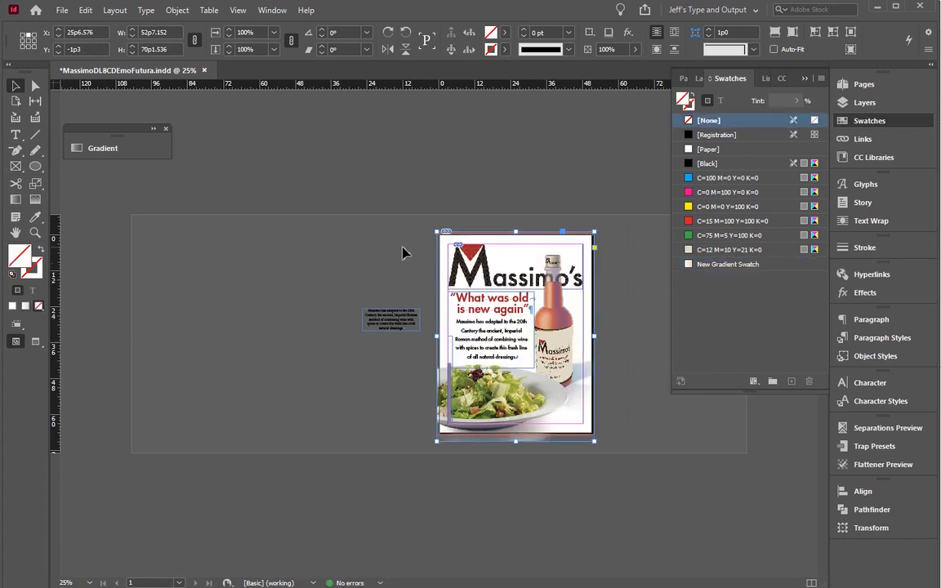
Step: Draw a rectangular frame about 41p0 by 40p3 on the pasteboard beside the page and fill it with the gradient swatch
left_click(403, 252)
left_click(16, 166)
mouse_move(201, 267)
left_mouse_down()
mouse_move(319, 342)
mouse_move(323, 387)
left_mouse_up()
left_click(687, 265)
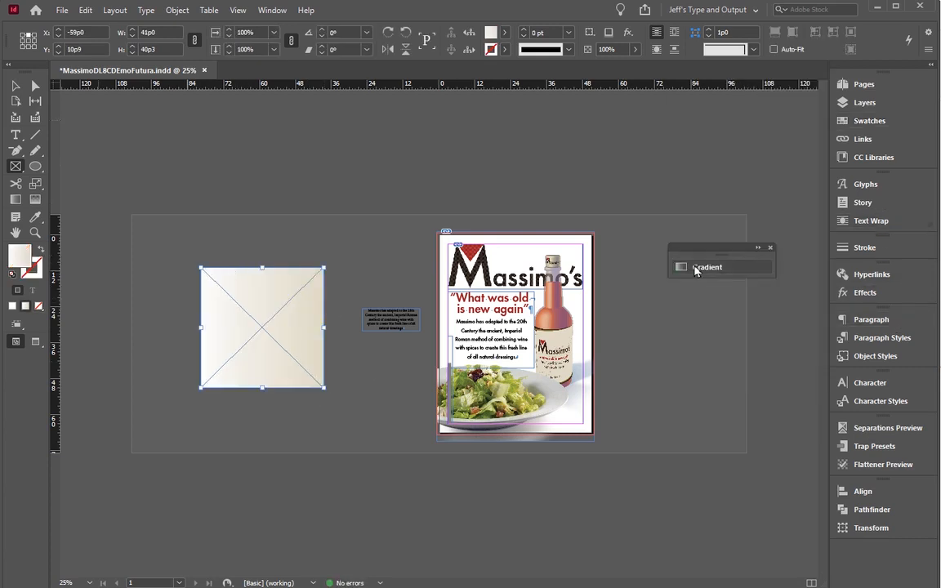
Step: Set the gradient angle of the new pasteboard frame to 75°
left_click(695, 268)
left_click(650, 297)
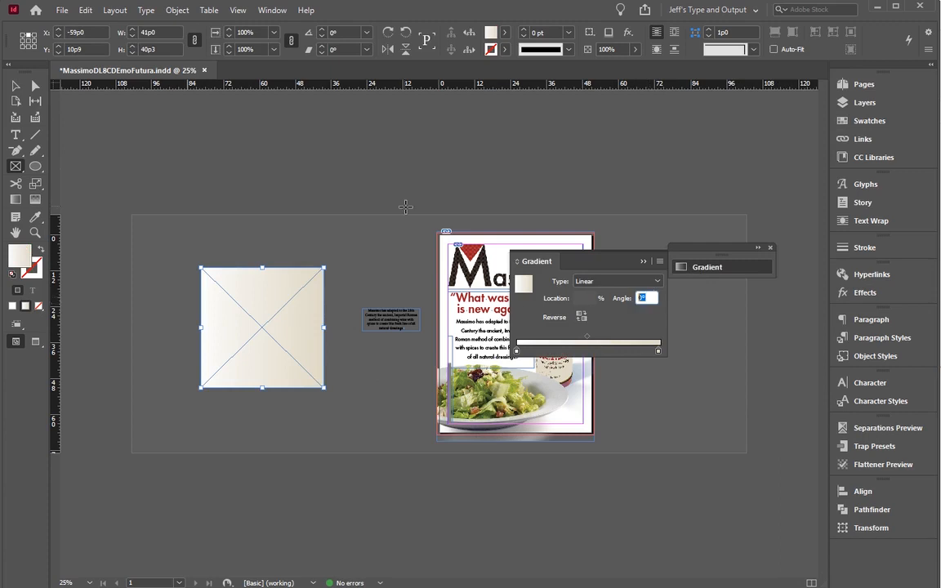
key("Return")
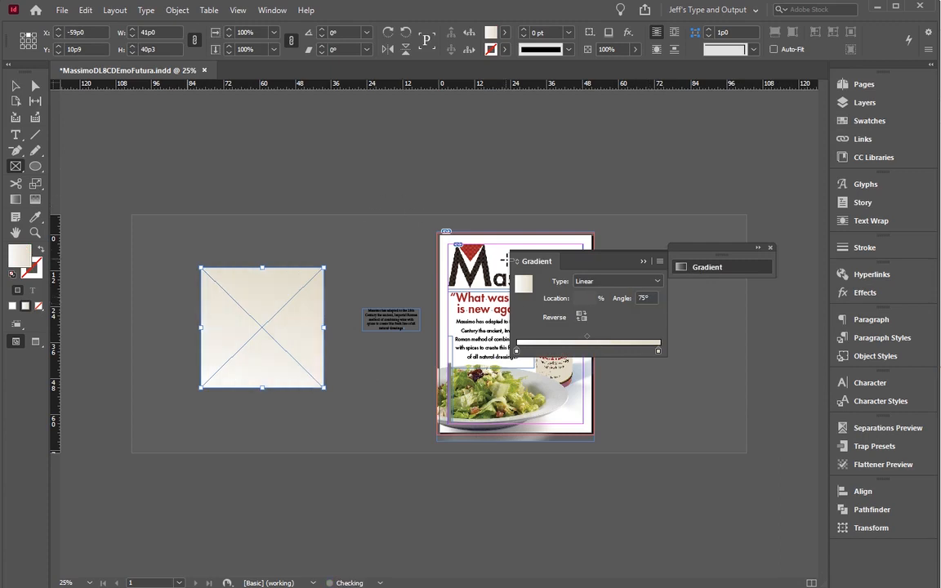
Step: Move the gradient frame onto the page's upper-left bleed corner and enlarge it to about 51p9 by 66p9 to cover the page
left_click(642, 263)
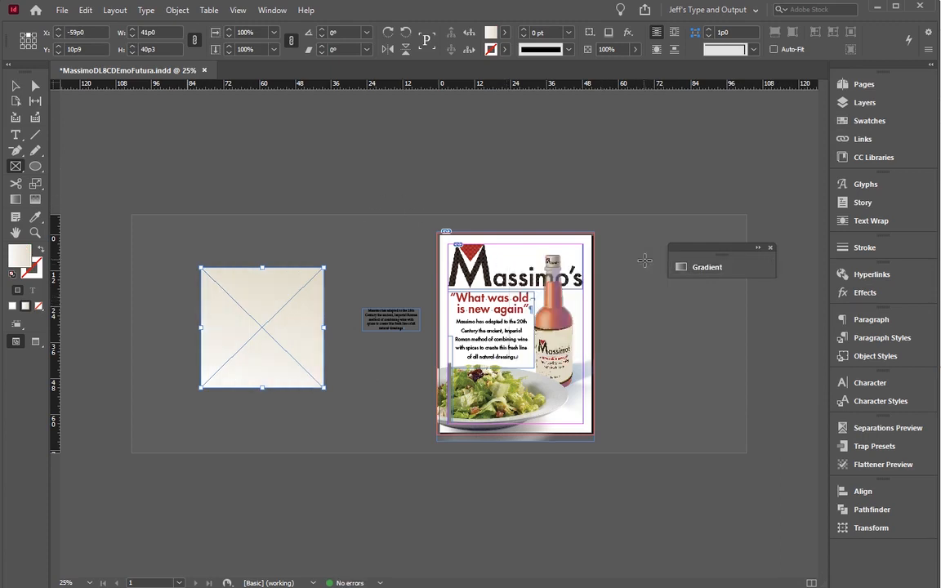
left_click(14, 85)
left_click_drag(230, 307, 495, 313)
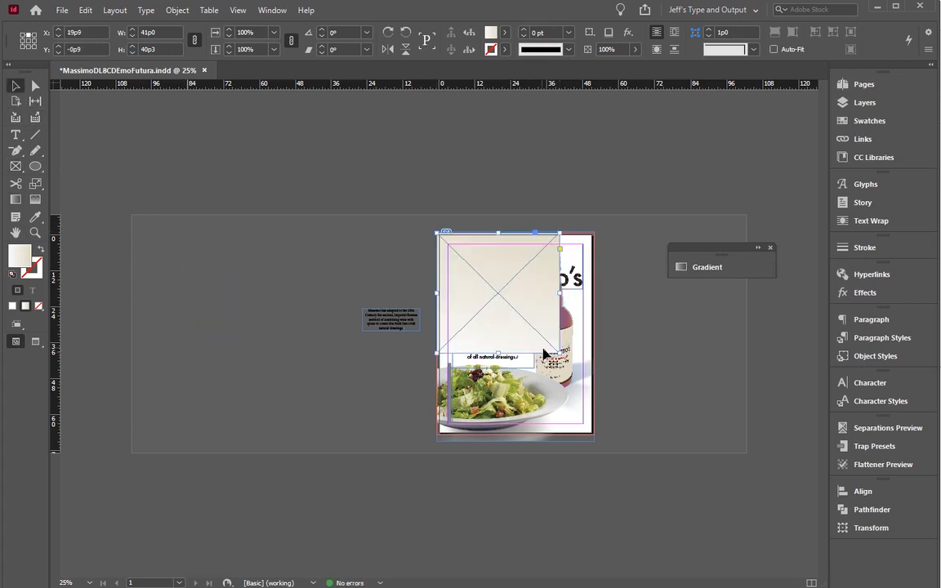
left_click_drag(559, 352, 596, 437)
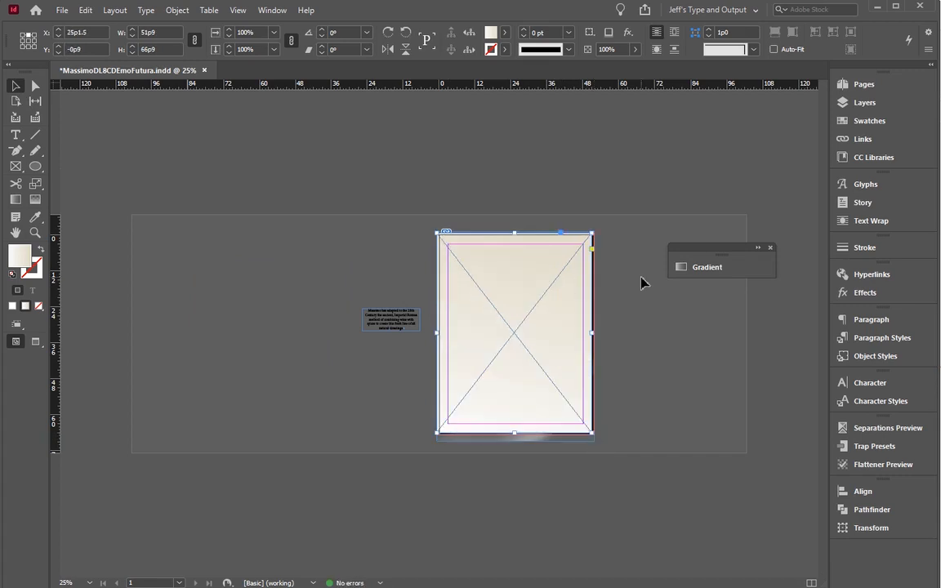
Step: Send the gradient frame behind all the other objects in the ad
key("ctrl+shift+bracketleft")
left_click(225, 294)
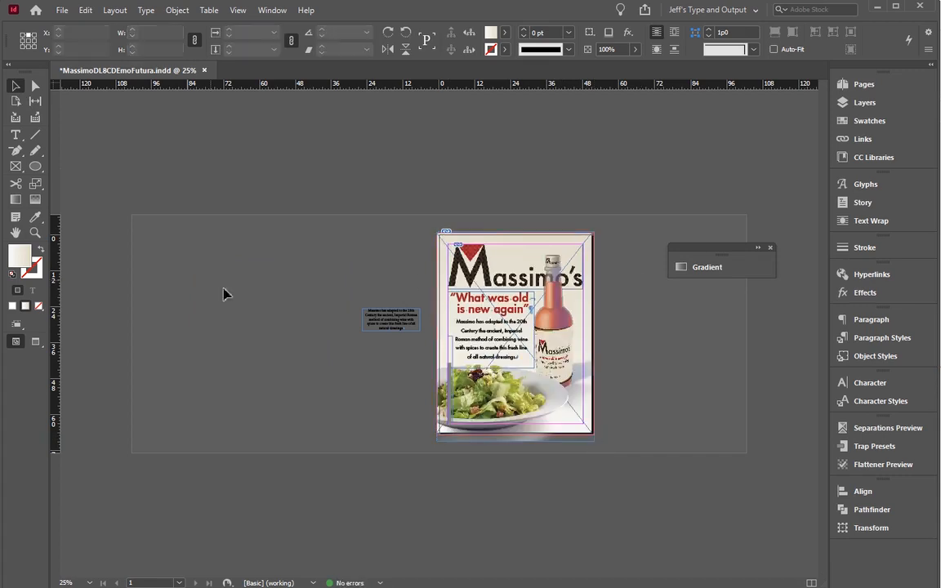
left_click(36, 342)
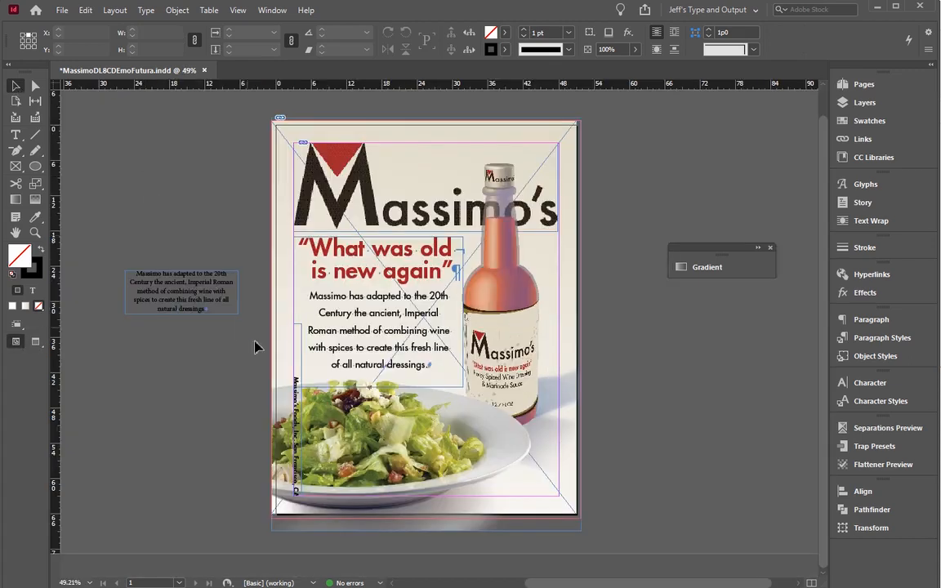
Step: Nudge the salad and bottle photo straight up to a Y position of about -2p2
left_click(328, 403)
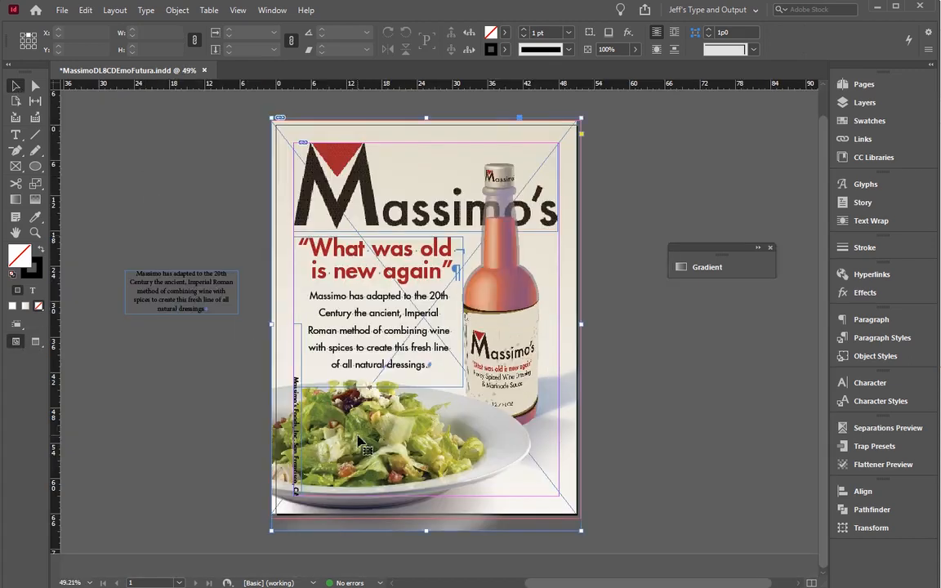
key("Up")
key("Up")
key("Up")
key("Up")
key("Up")
key("Up")
key("Up")
key("Up")
key("Up")
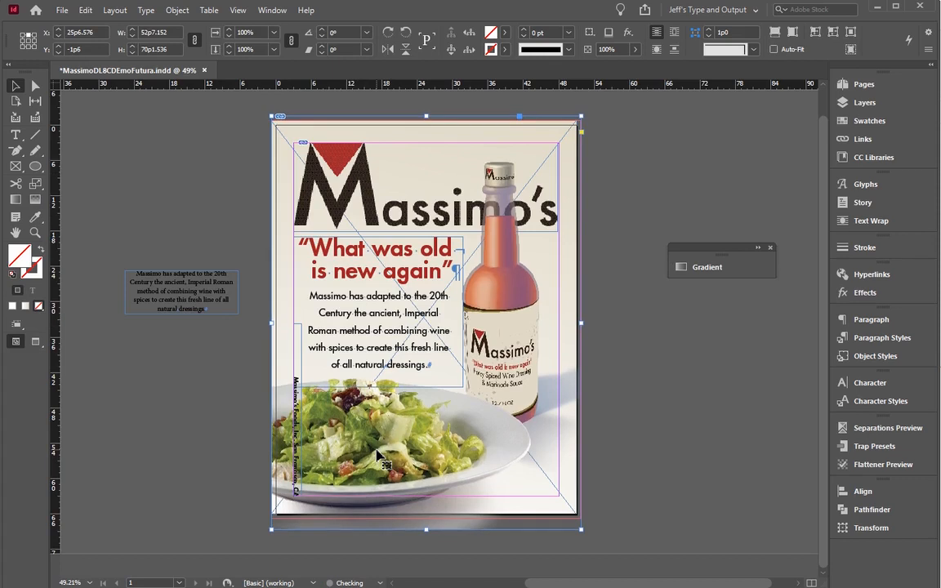
key("Up")
key("Up")
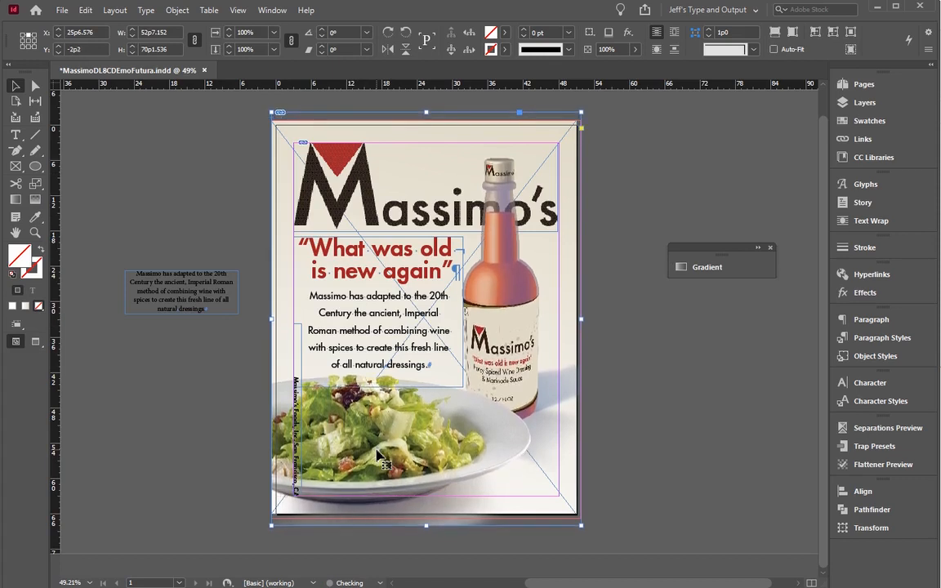
left_click(209, 457)
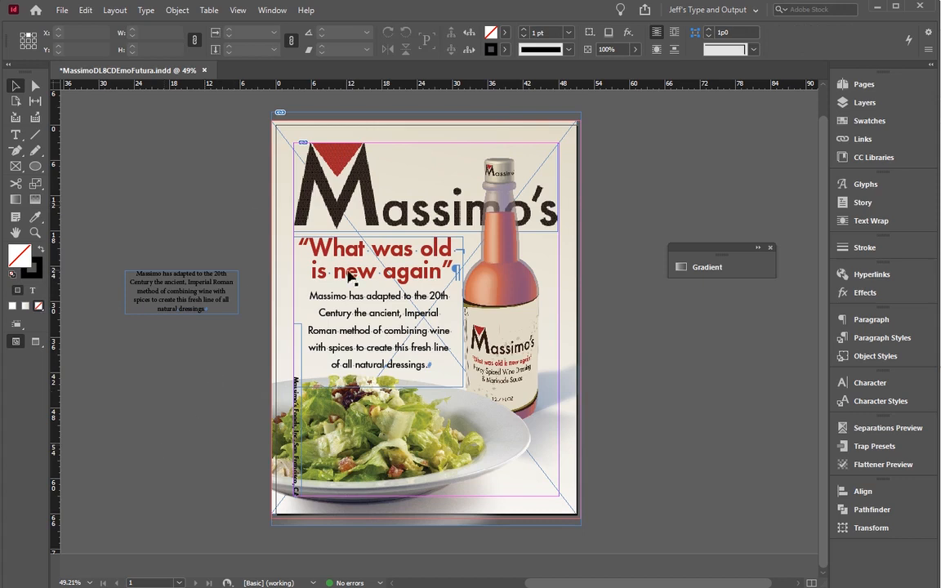
Step: Nudge the headline and body text frame up slightly and preview the ad without guides and frame edges
left_click(330, 256)
left_click(252, 214)
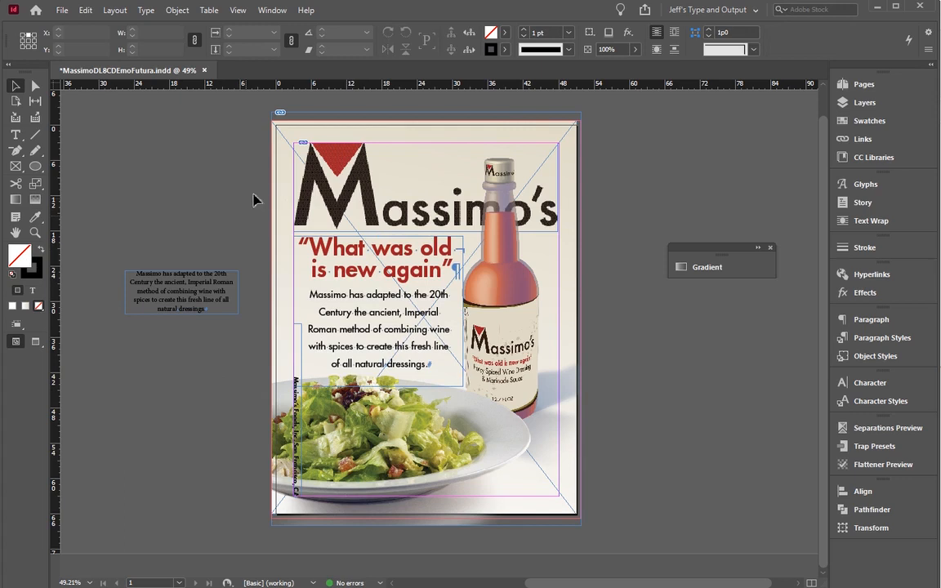
key("w")
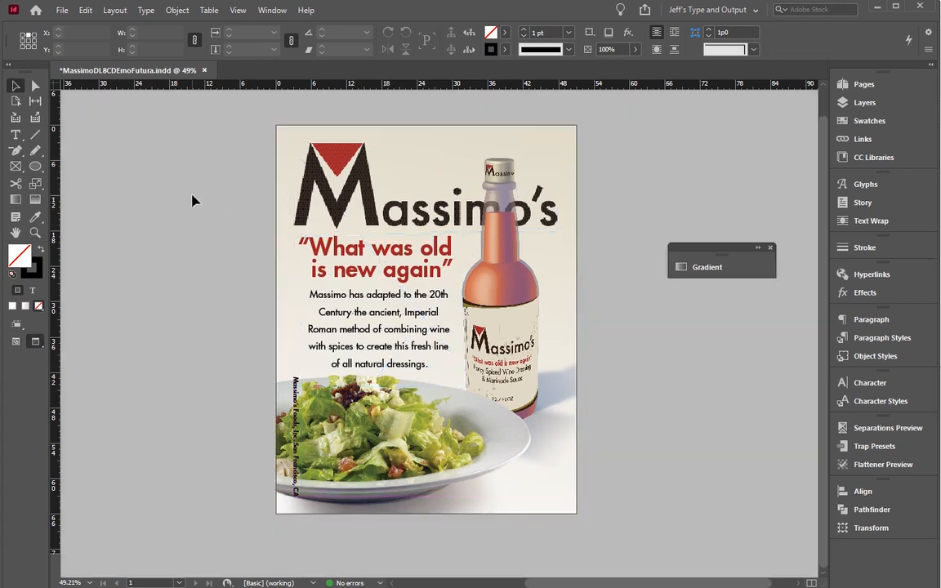